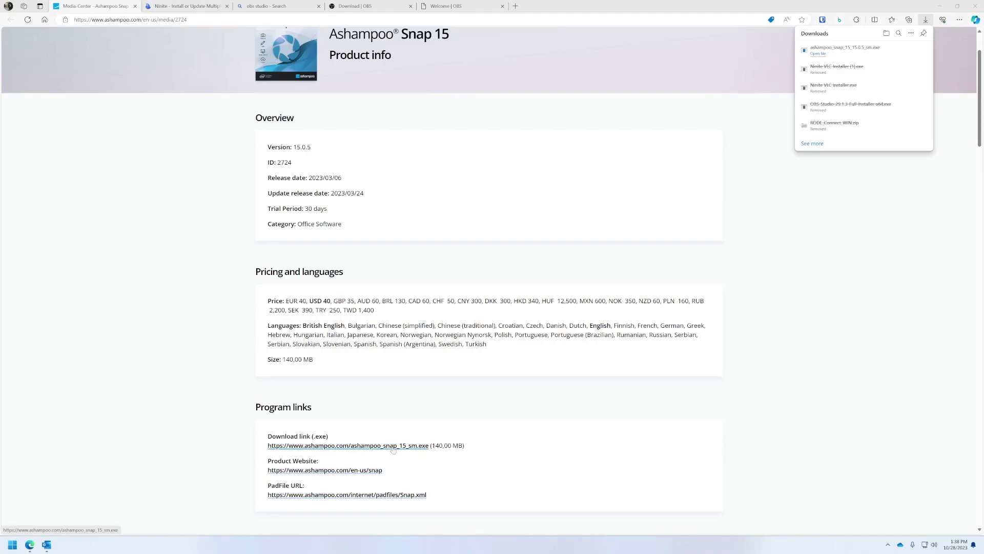
- Run the Snap 15 installer, accept the licence, and untick launching the program after setup
{"action": "left_click", "coordinate": [827, 54]}
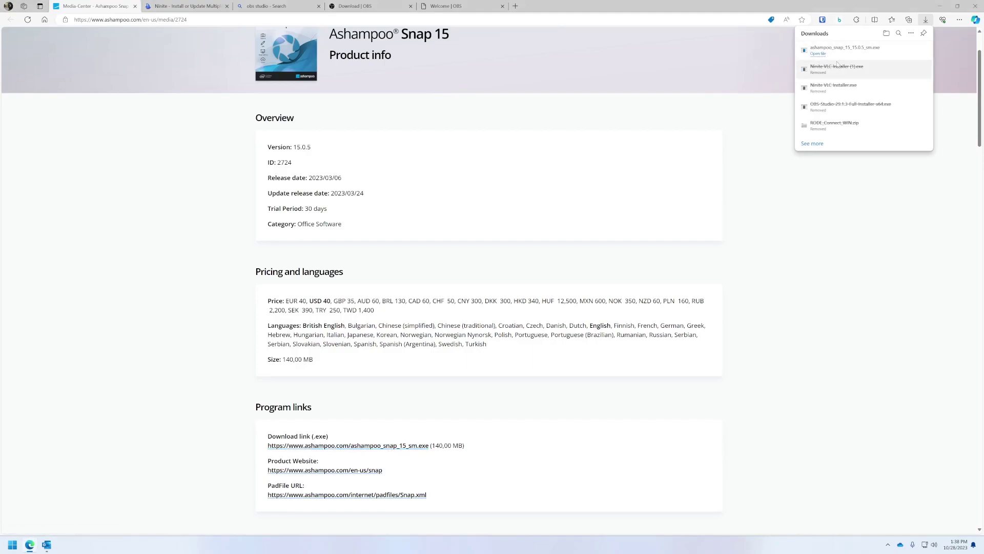
{"action": "mouse_move", "coordinate": [826, 55]}
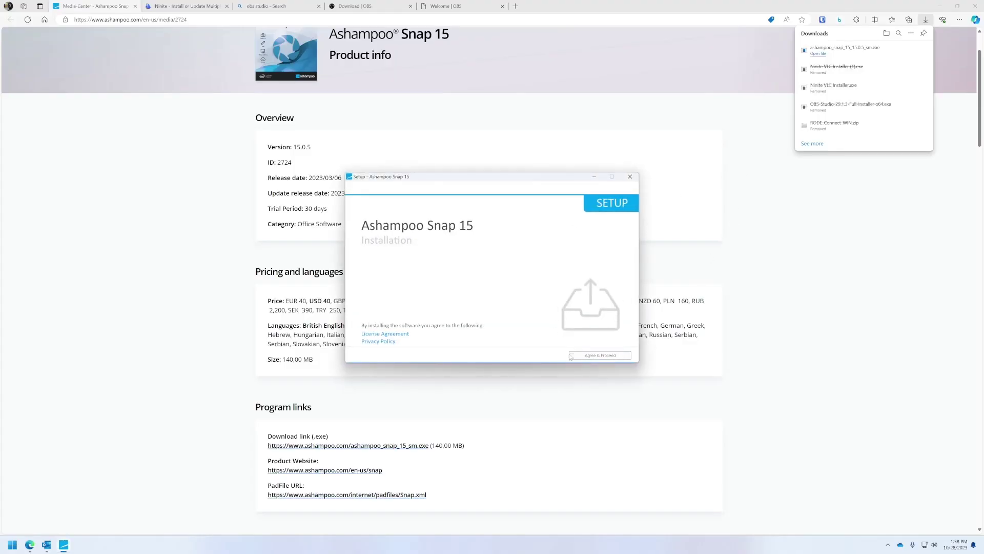
{"action": "left_click", "coordinate": [604, 355]}
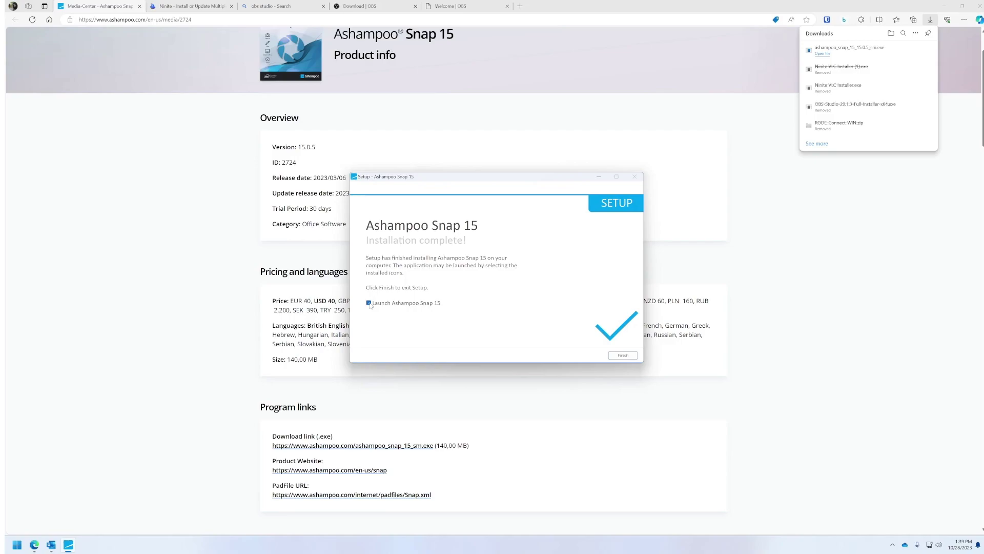
{"action": "left_click", "coordinate": [369, 303]}
- Finish the installer and bring up the Snap capture bar over the product page
{"action": "left_click", "coordinate": [622, 356]}
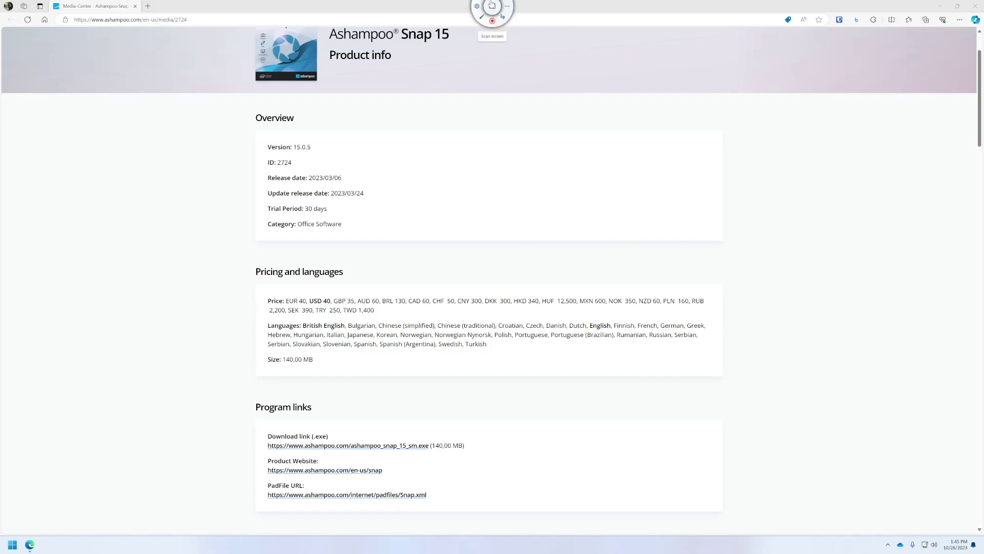
{"action": "mouse_move", "coordinate": [492, 4]}
- Capture the full multi-monitor screen, including the Snap 15 product page, into the editor
{"action": "left_click", "coordinate": [492, 7]}
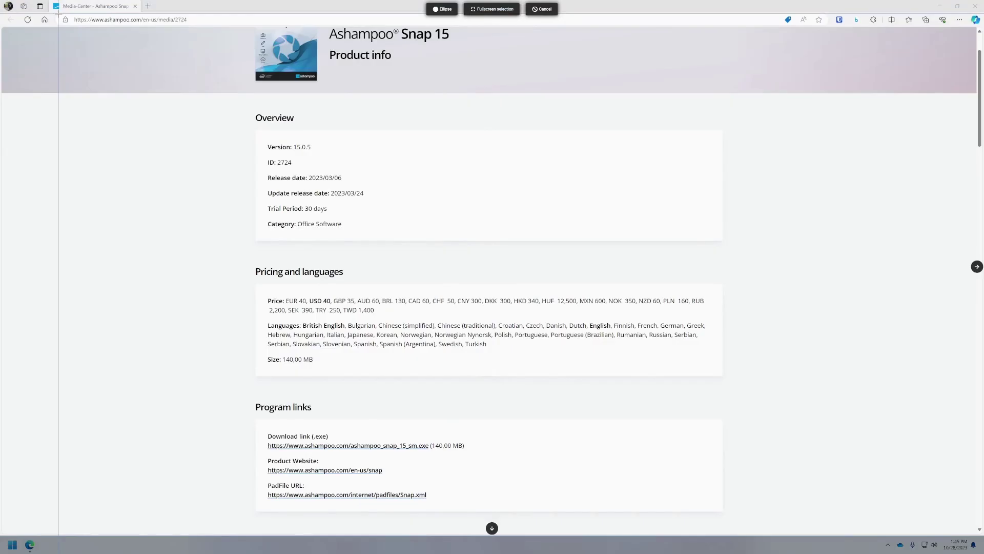
{"action": "left_click_drag", "start_coordinate": [59, 14], "coordinate": [778, 519]}
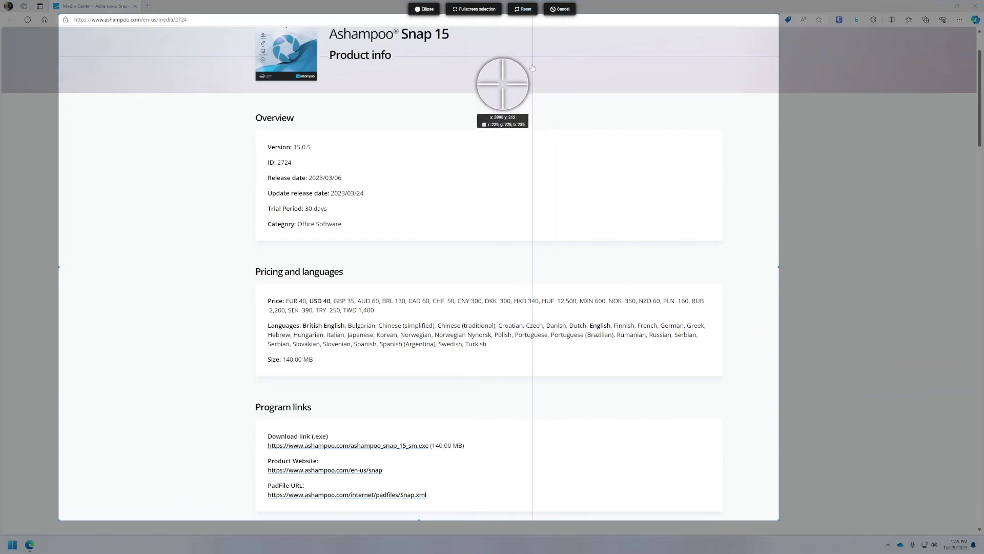
{"action": "left_click", "coordinate": [420, 9]}
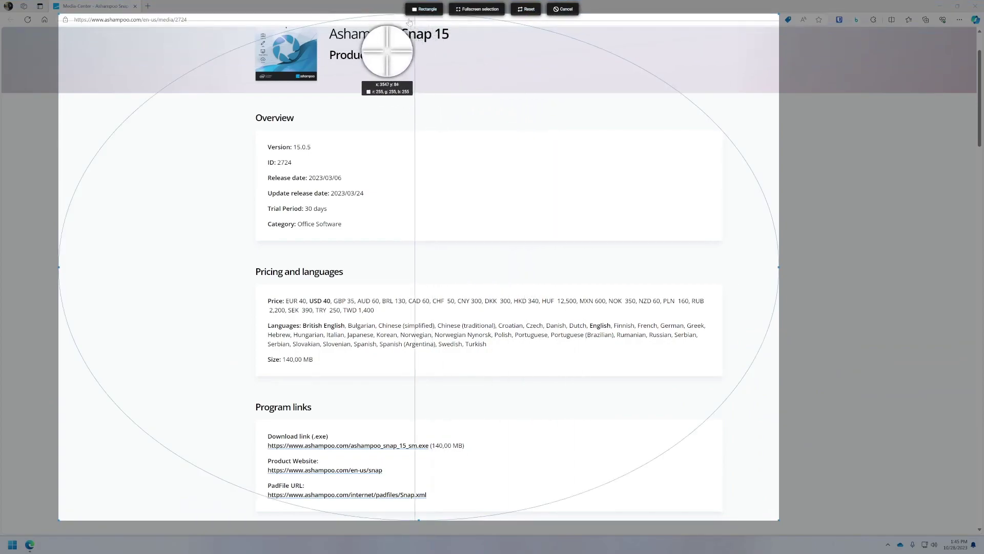
{"action": "left_click", "coordinate": [496, 9]}
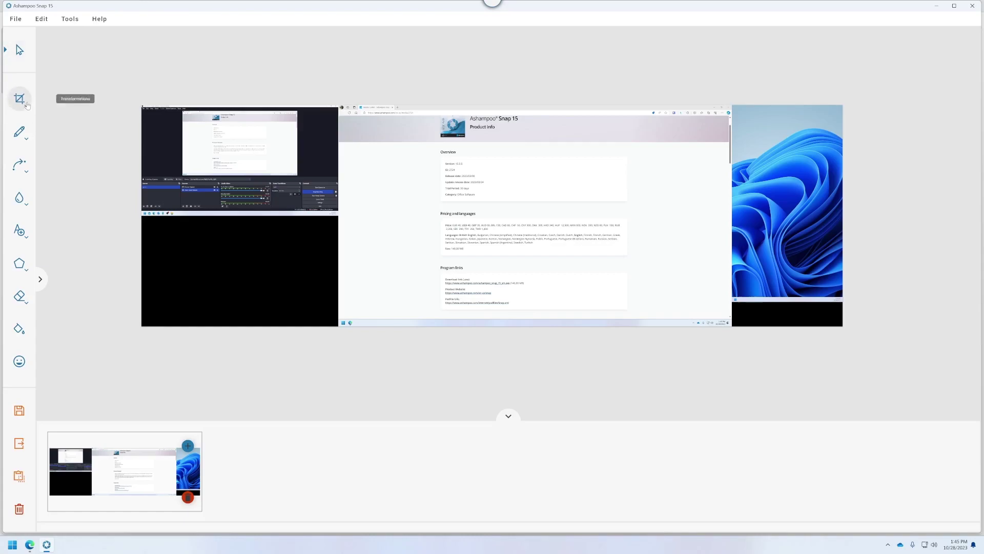
- Adjust a crop frame over the capture, then rotate the image 90° counter-clockwise instead
{"action": "left_click", "coordinate": [29, 104]}
{"action": "left_click_drag", "start_coordinate": [493, 190], "coordinate": [316, 132]}
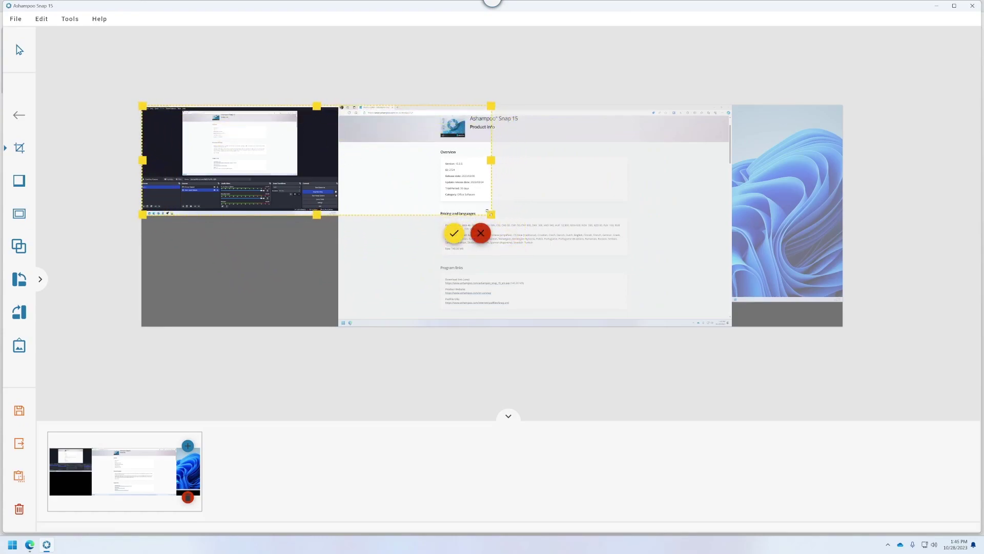
{"action": "left_click_drag", "start_coordinate": [491, 215], "coordinate": [727, 367]}
{"action": "left_click", "coordinate": [22, 279]}
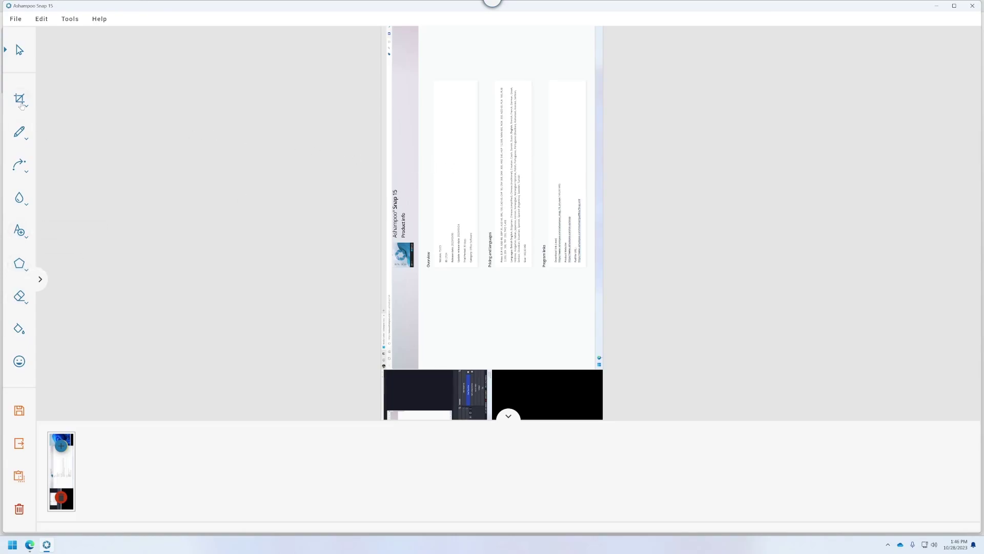
- Shrink a crop frame and cancel it, then extend a new crop frame to the image's left edge
{"action": "left_click", "coordinate": [20, 100]}
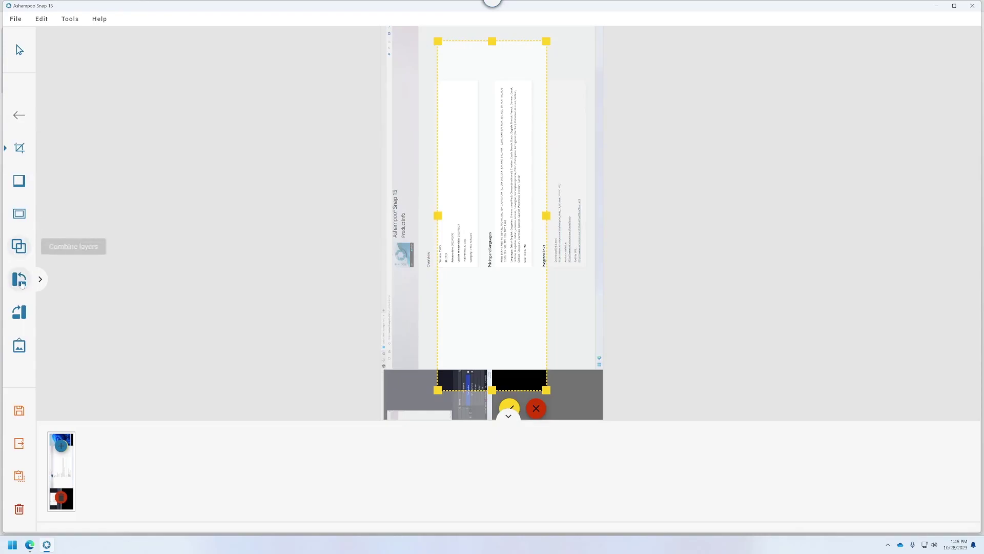
{"action": "left_click_drag", "start_coordinate": [438, 41], "coordinate": [383, 157]}
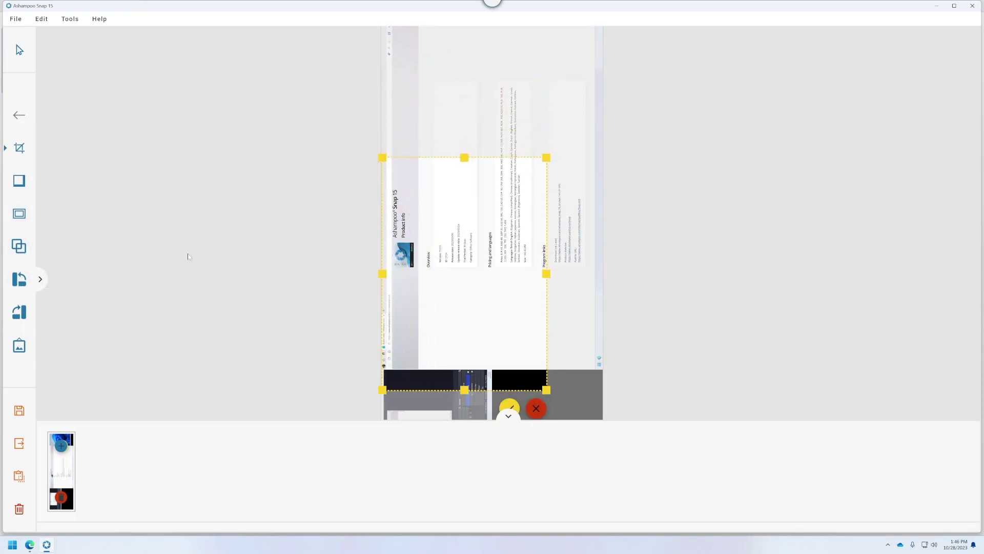
{"action": "left_click", "coordinate": [21, 410]}
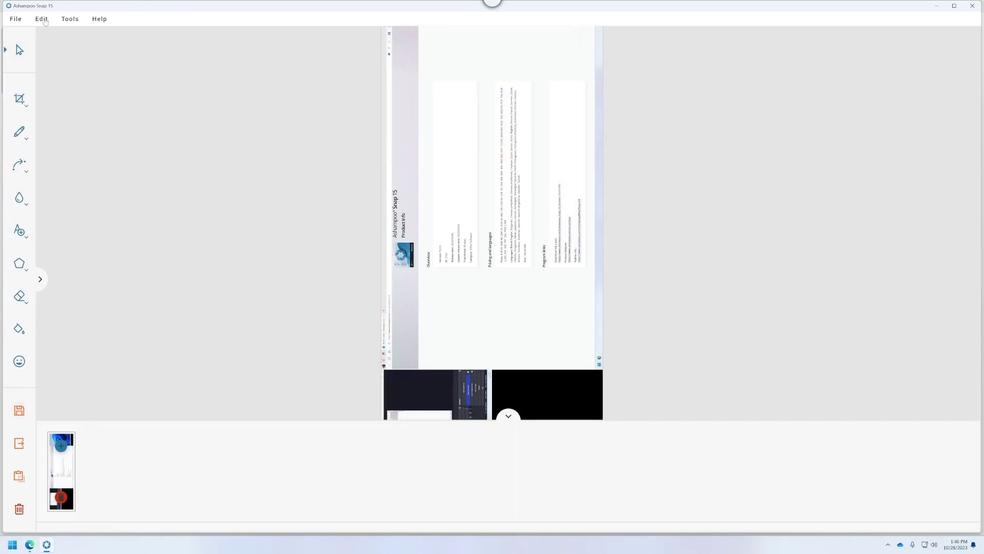
{"action": "left_click", "coordinate": [19, 99]}
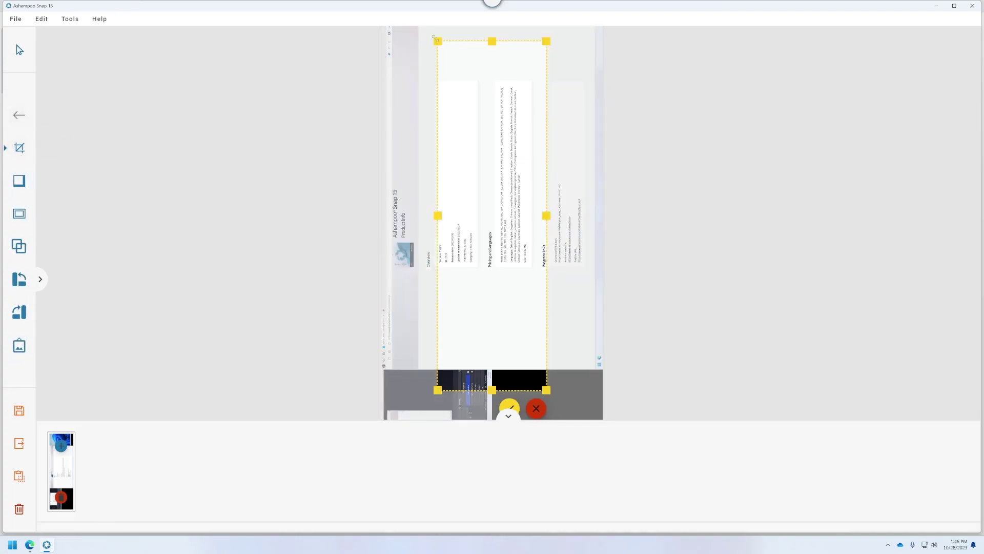
{"action": "left_click_drag", "start_coordinate": [434, 38], "coordinate": [364, 160]}
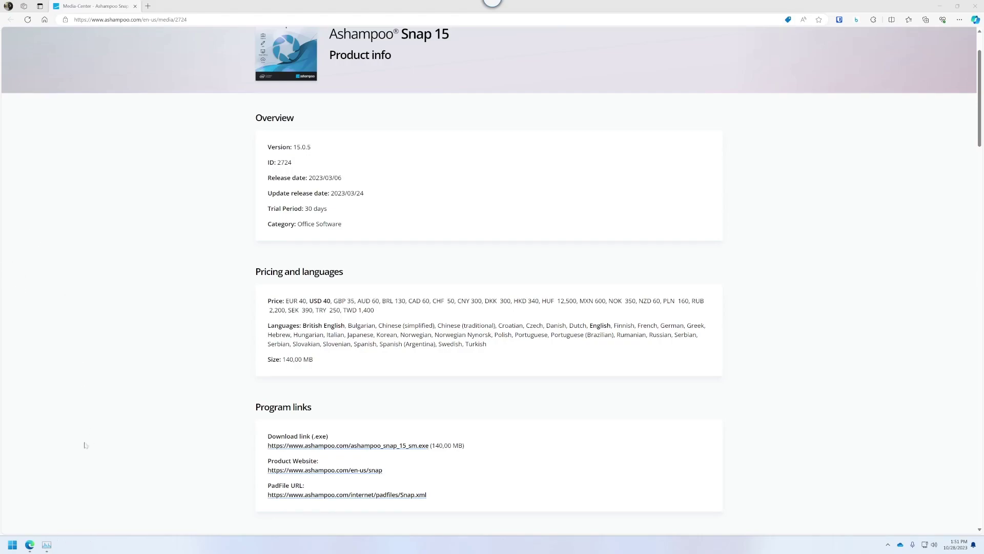
- Review the running snap15 processes in Task Manager, then close it
{"action": "left_click", "coordinate": [46, 545]}
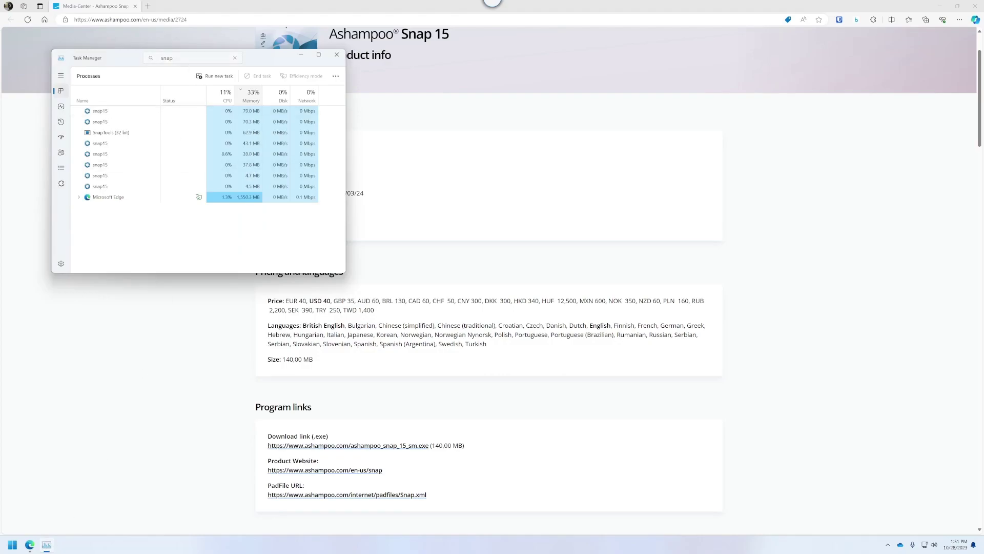
{"action": "left_click_drag", "start_coordinate": [272, 72], "coordinate": [391, 159]}
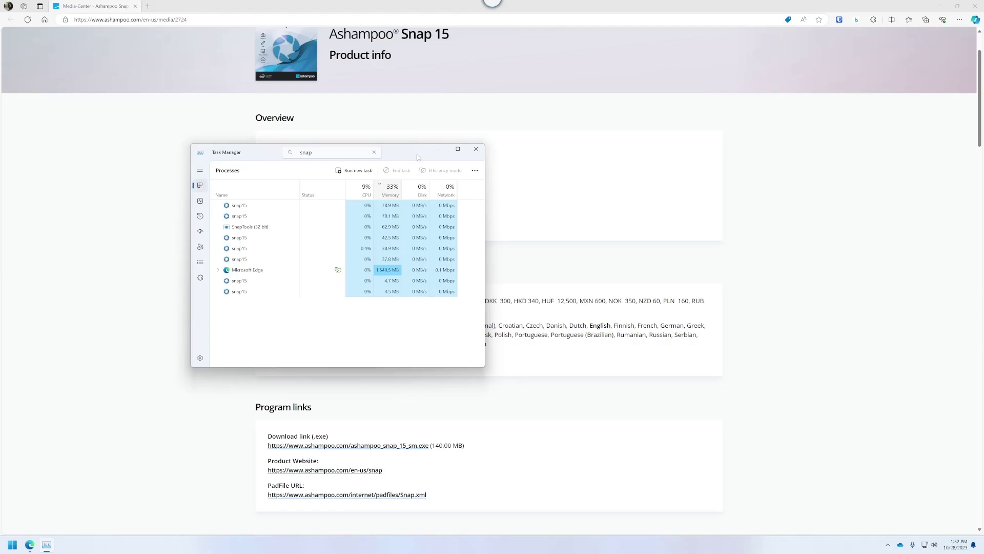
{"action": "left_click", "coordinate": [476, 148]}
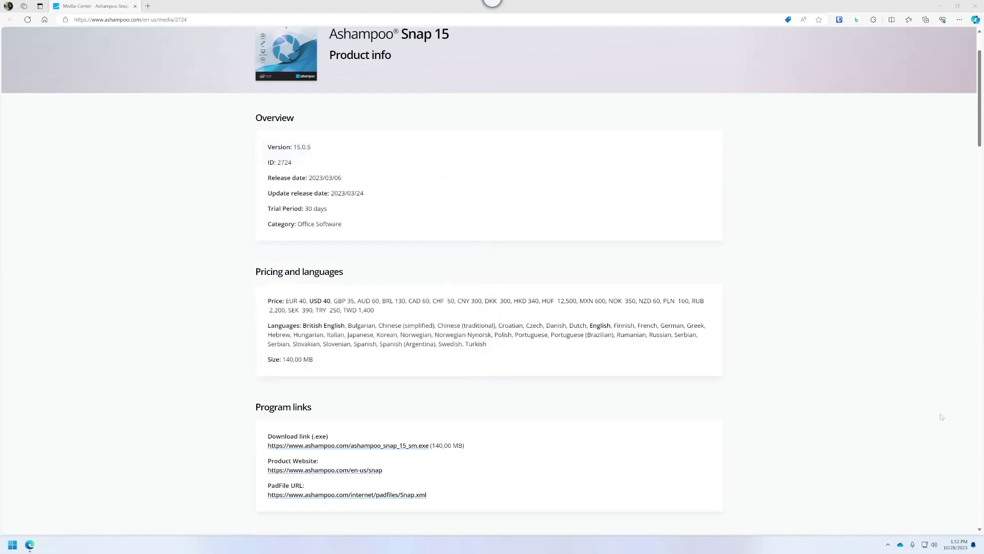
{"action": "left_click", "coordinate": [889, 546]}
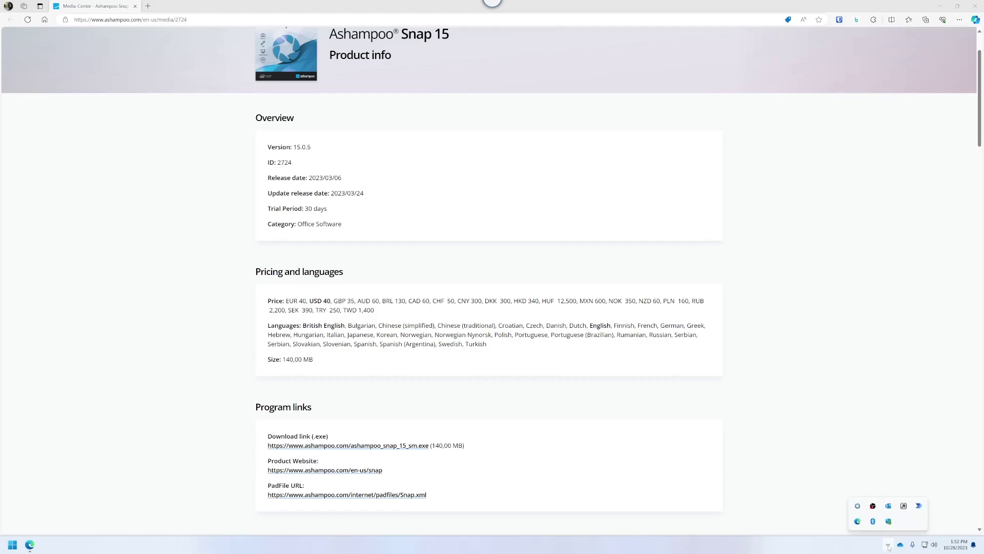
{"action": "right_click", "coordinate": [857, 507]}
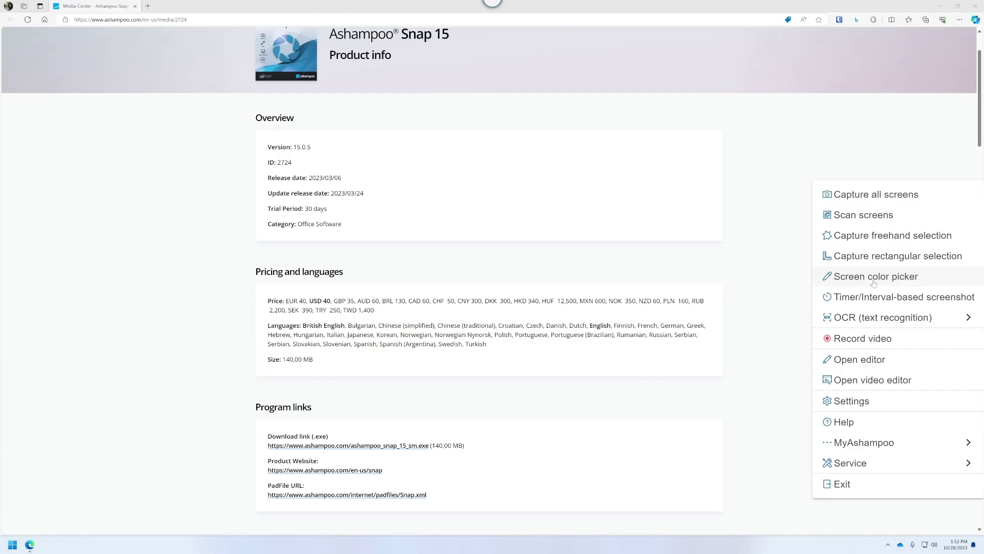
{"action": "mouse_move", "coordinate": [870, 316]}
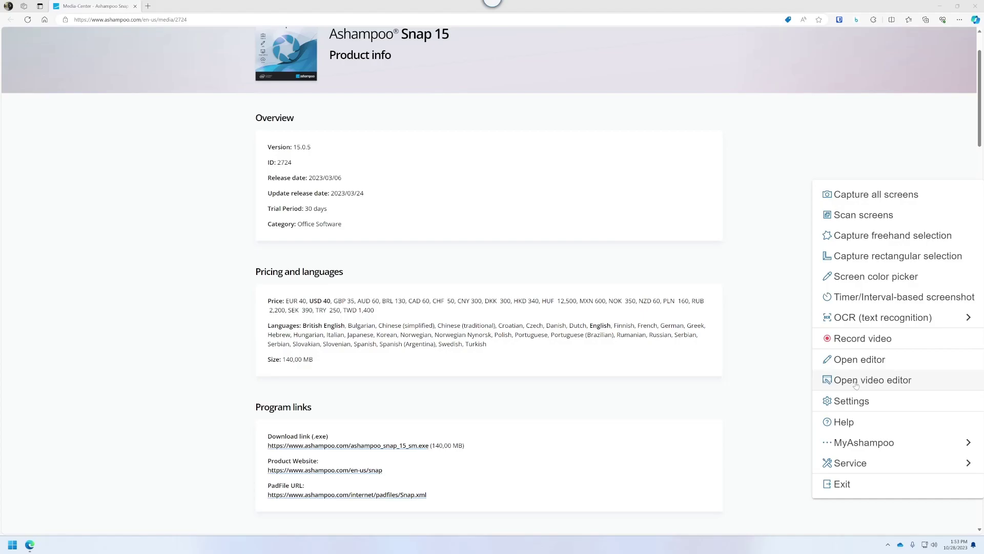
{"action": "mouse_move", "coordinate": [860, 464]}
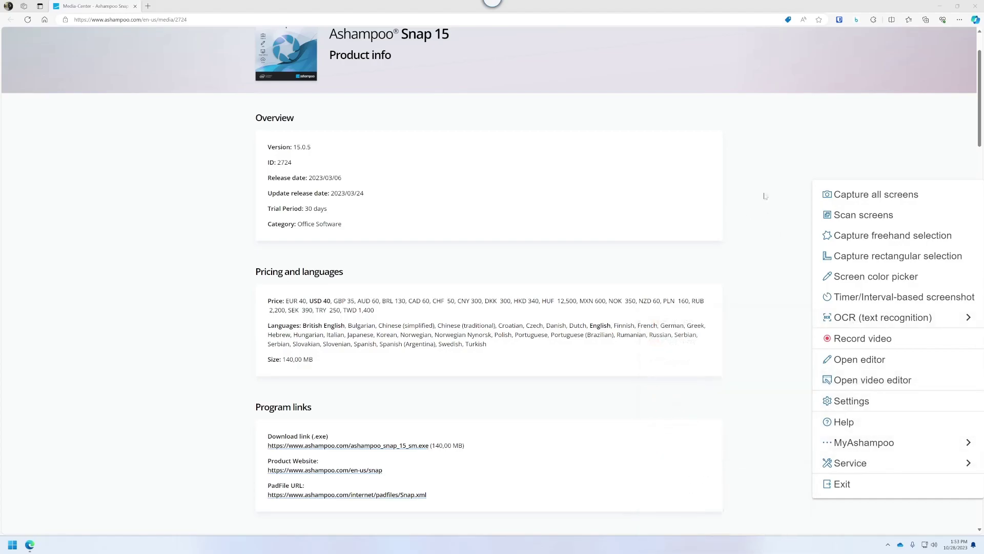
{"action": "mouse_move", "coordinate": [484, 12]}
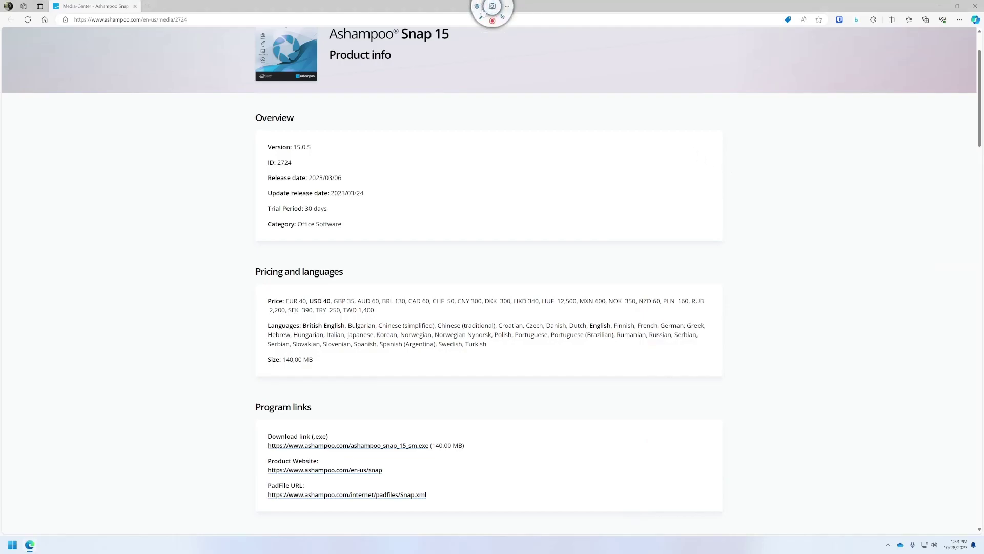
- Capture a rectangular region around the top section of the Snap 15 product page
{"action": "left_click", "coordinate": [492, 7]}
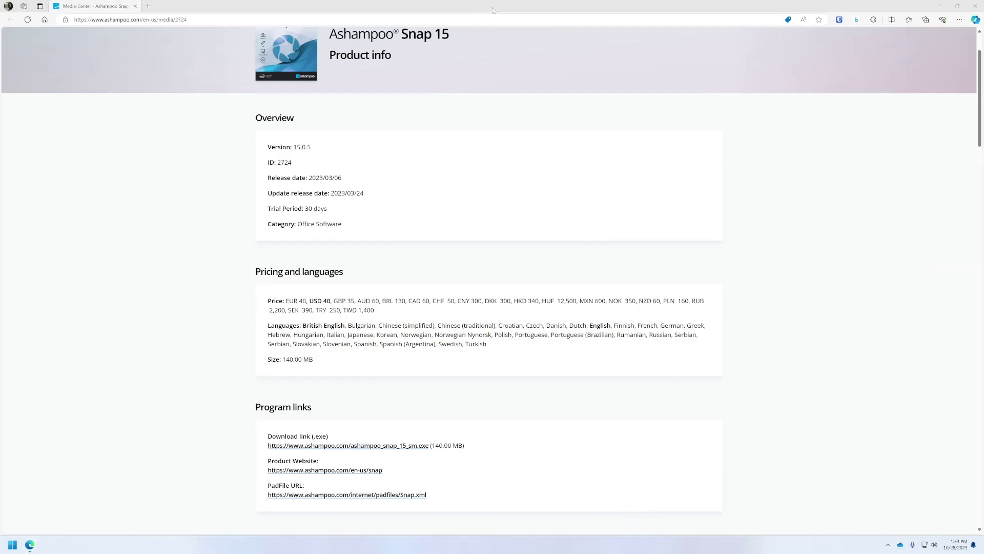
{"action": "left_click_drag", "start_coordinate": [243, 30], "coordinate": [795, 471]}
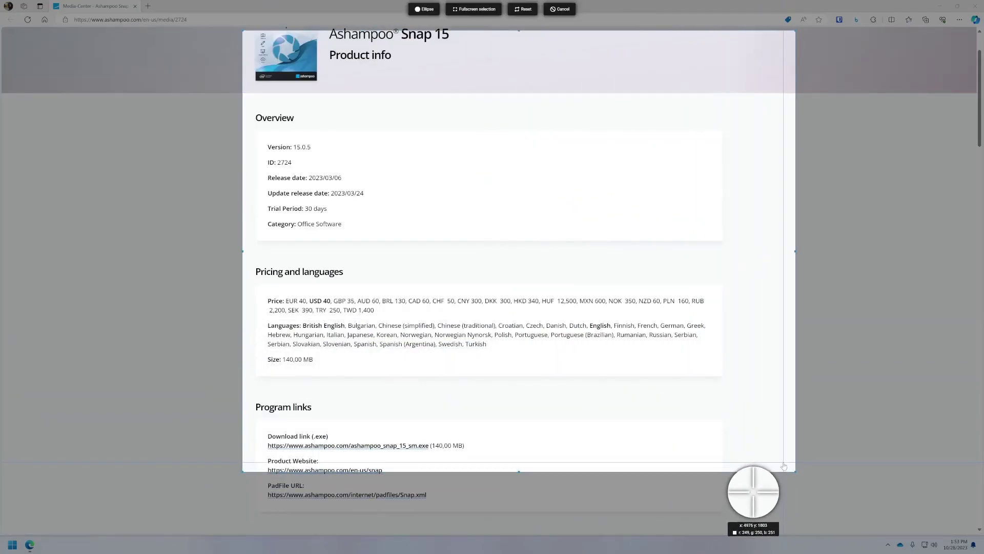
{"action": "left_click_drag", "start_coordinate": [783, 465], "coordinate": [785, 467]}
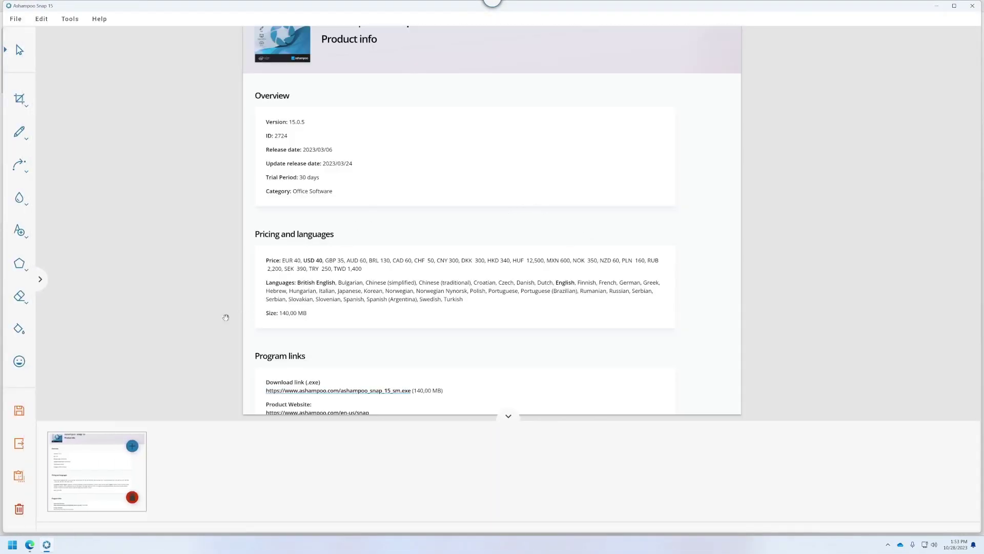
- Open the sticker gallery and scroll past flags, arrows and icons to the food emojis
{"action": "left_click", "coordinate": [19, 361]}
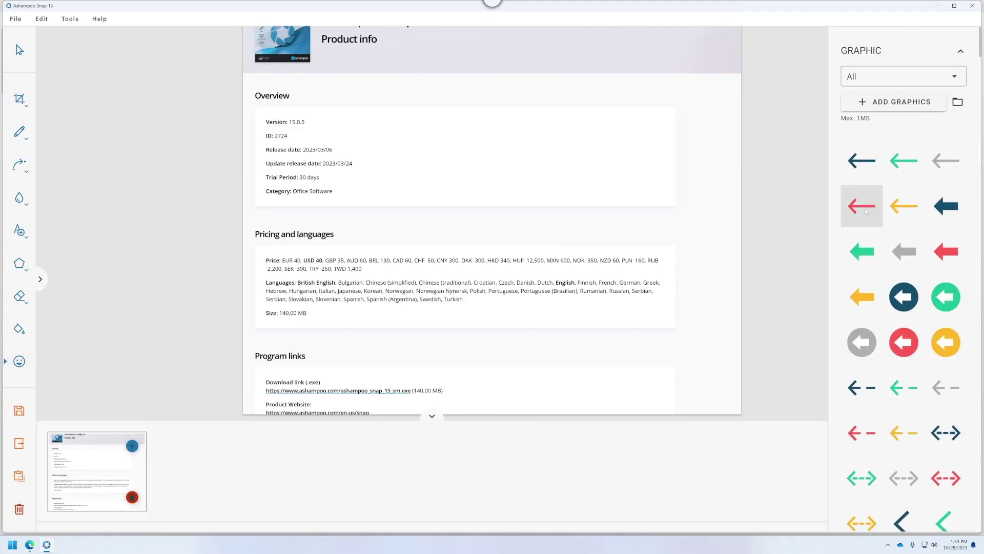
{"action": "scroll", "coordinate": [882, 256], "scroll_direction": "down", "scroll_amount": 8}
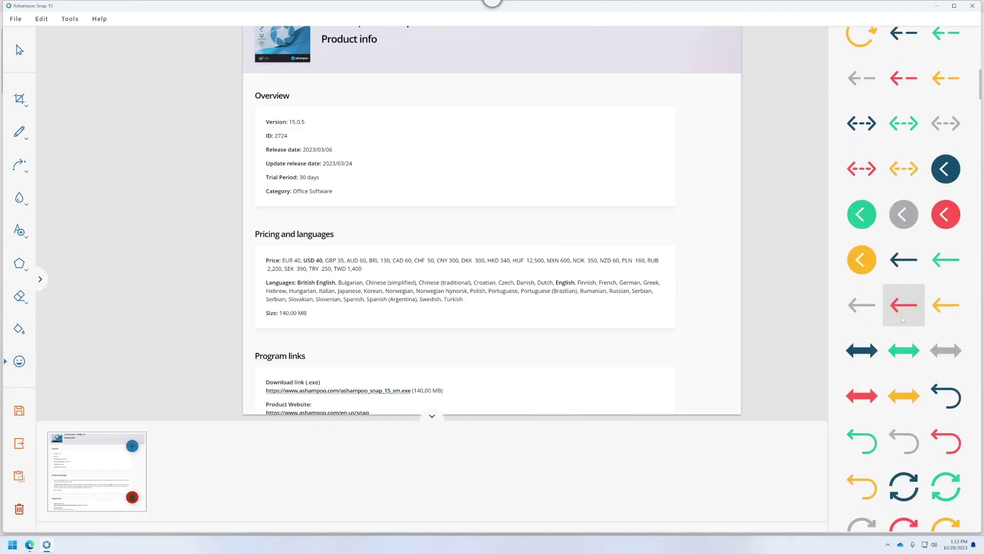
{"action": "scroll", "coordinate": [902, 318], "scroll_direction": "down", "scroll_amount": 15}
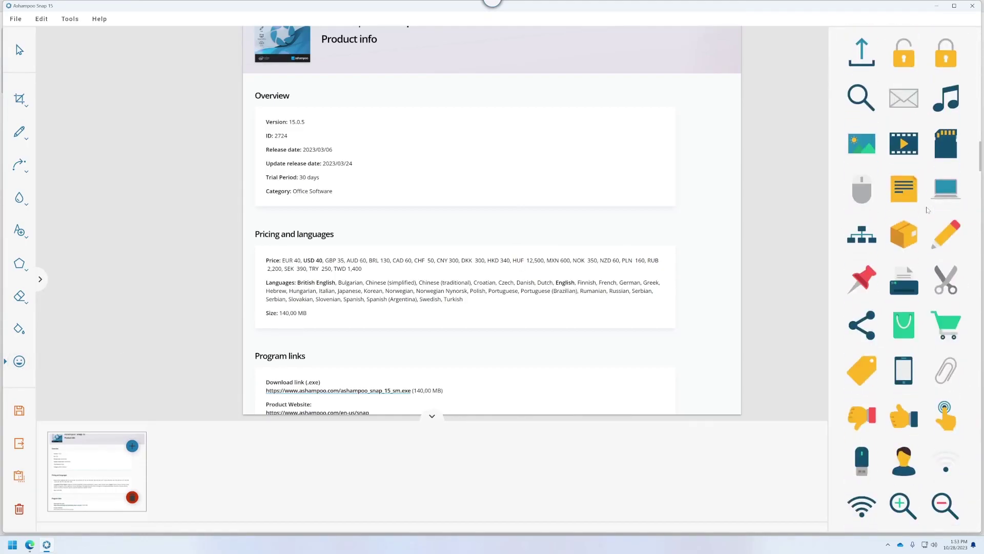
{"action": "scroll", "coordinate": [923, 210], "scroll_direction": "down", "scroll_amount": 15}
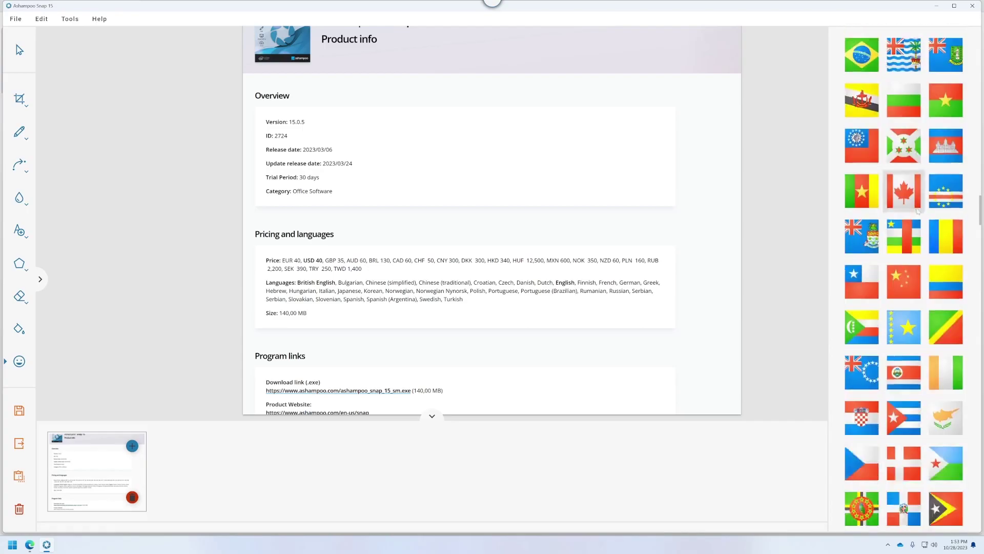
{"action": "scroll", "coordinate": [918, 211], "scroll_direction": "down", "scroll_amount": 15}
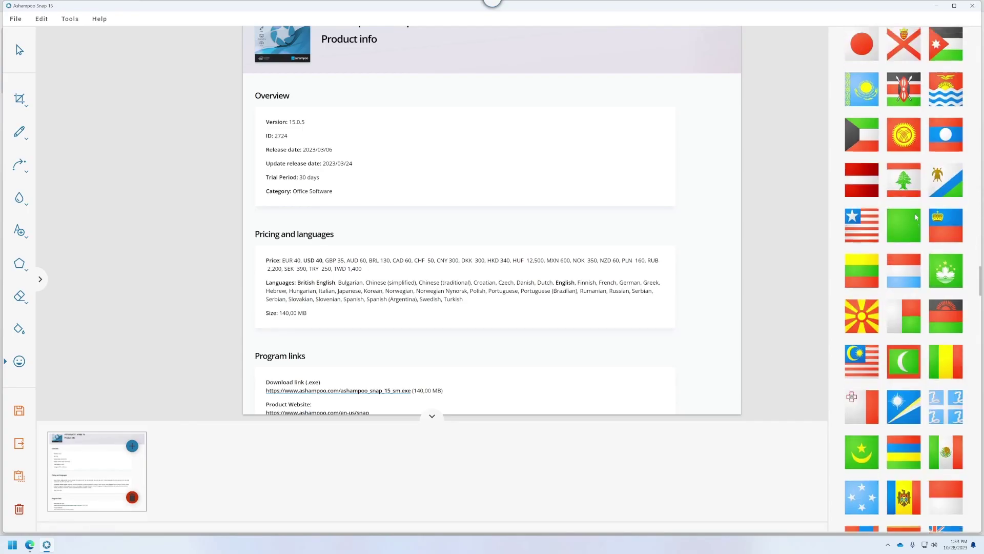
{"action": "scroll", "coordinate": [916, 217], "scroll_direction": "up", "scroll_amount": 10}
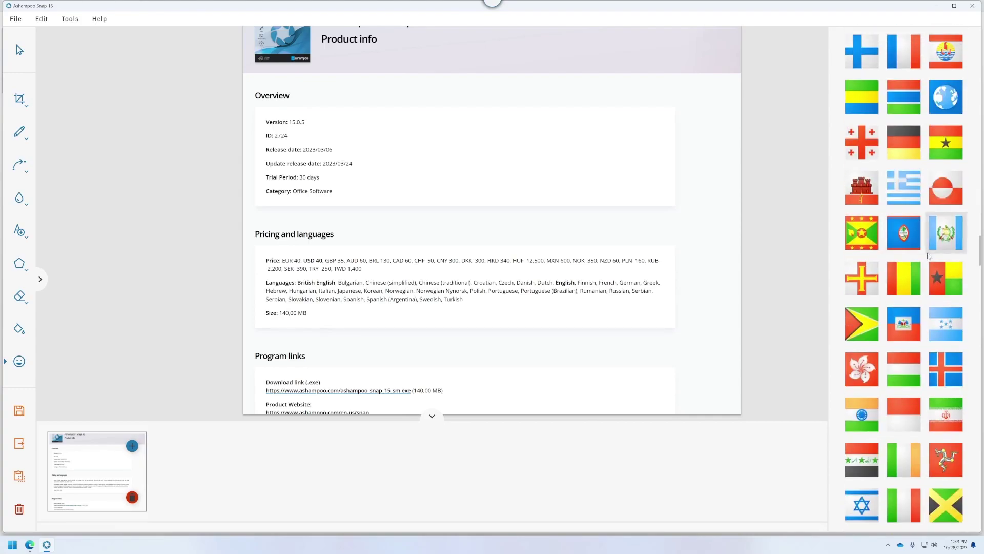
{"action": "scroll", "coordinate": [927, 255], "scroll_direction": "up", "scroll_amount": 15}
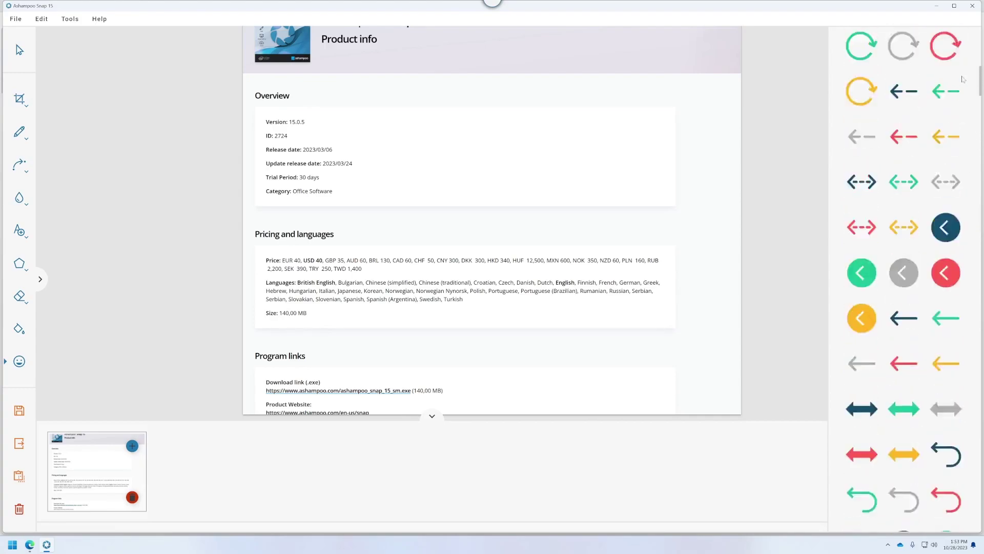
{"action": "scroll", "coordinate": [962, 80], "scroll_direction": "down", "scroll_amount": 15}
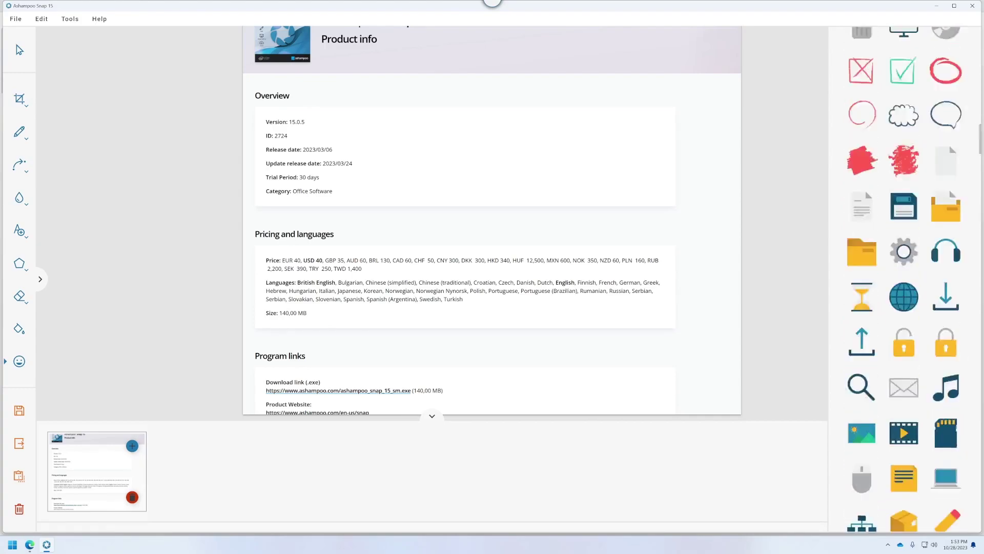
{"action": "left_click_drag", "start_coordinate": [980, 137], "coordinate": [977, 397]}
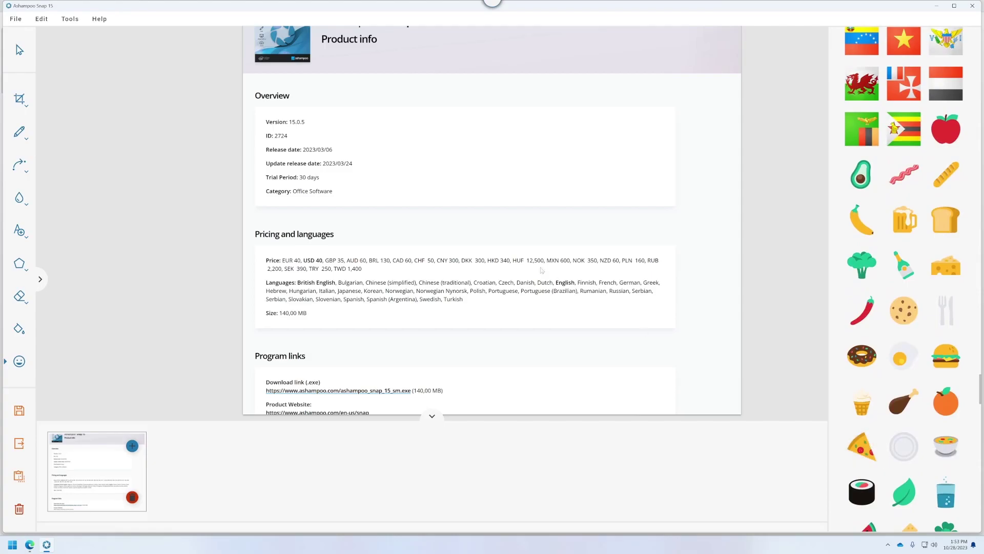
- Place a pizza sticker beside the Overview box and banana stickers near the Program links heading
{"action": "left_click", "coordinate": [862, 446]}
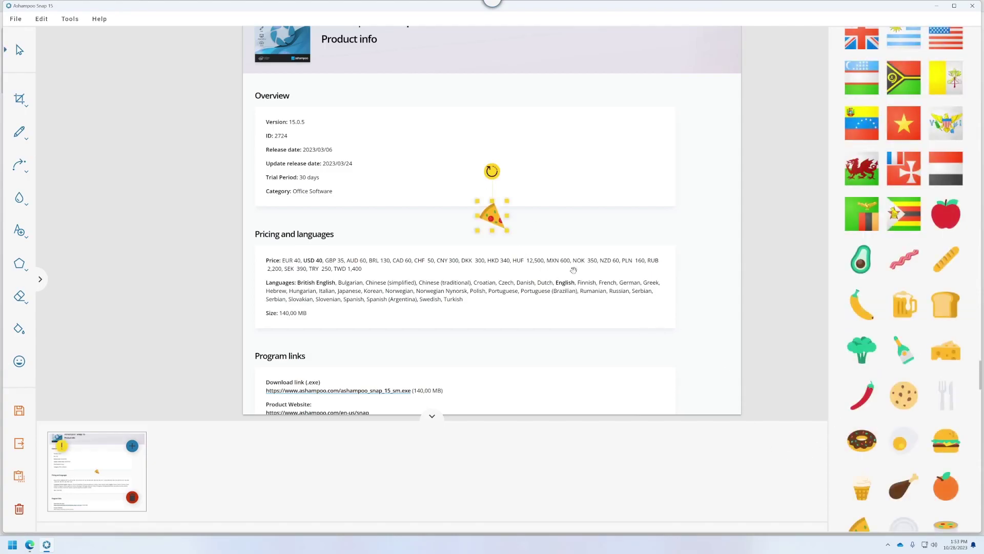
{"action": "left_click_drag", "start_coordinate": [496, 213], "coordinate": [616, 141]}
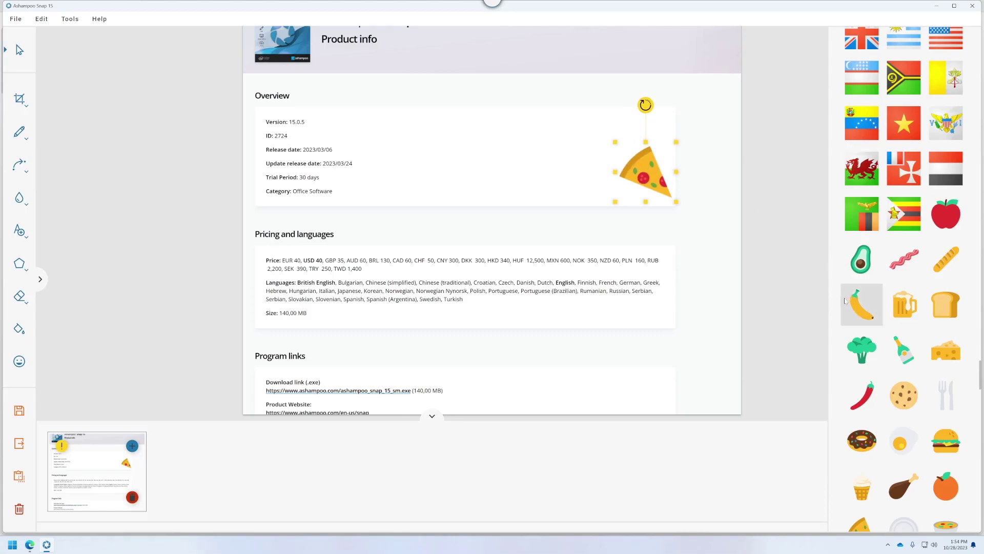
{"action": "left_click", "coordinate": [870, 311]}
{"action": "left_click_drag", "start_coordinate": [870, 311], "coordinate": [329, 345]}
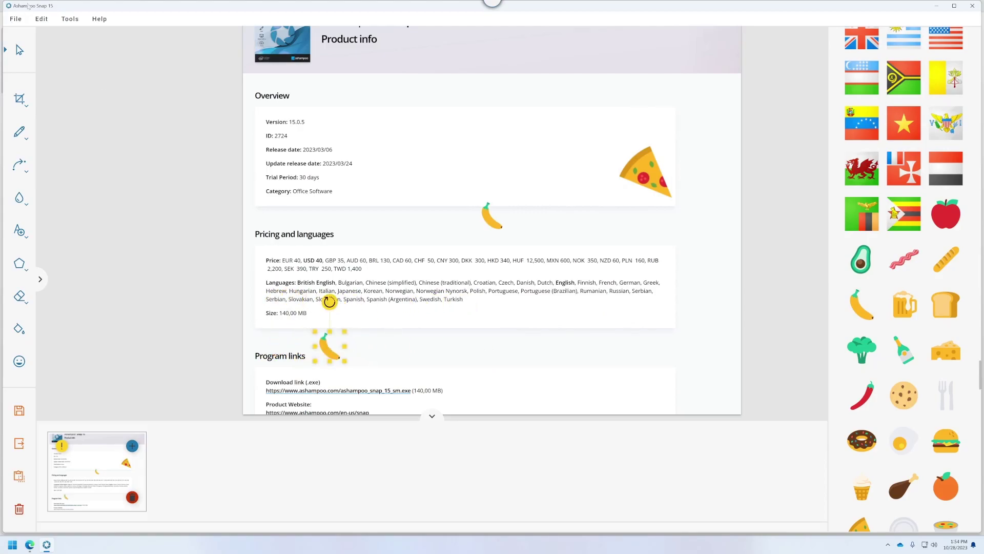
- Choose Export image from the File menu to show the export options
{"action": "left_click", "coordinate": [14, 19]}
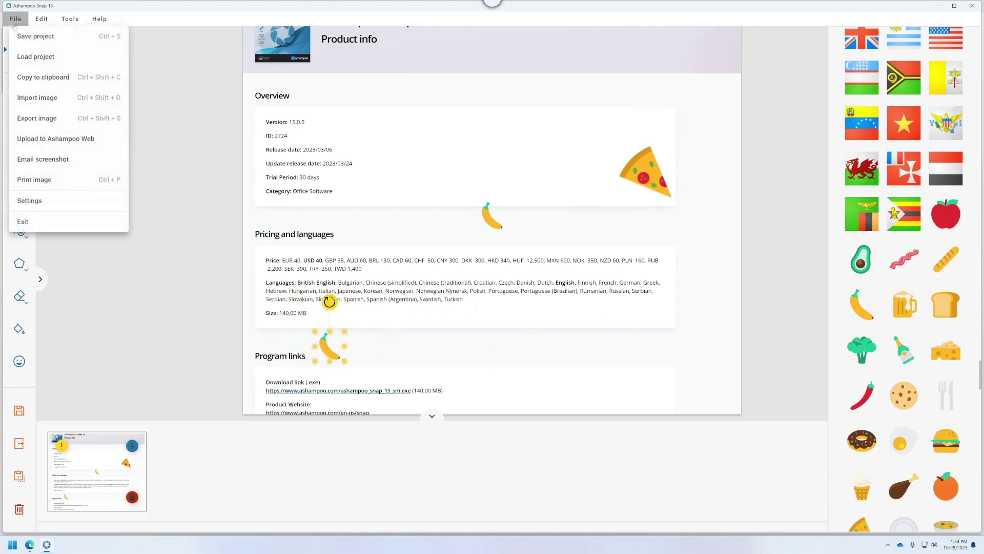
{"action": "left_click", "coordinate": [47, 119]}
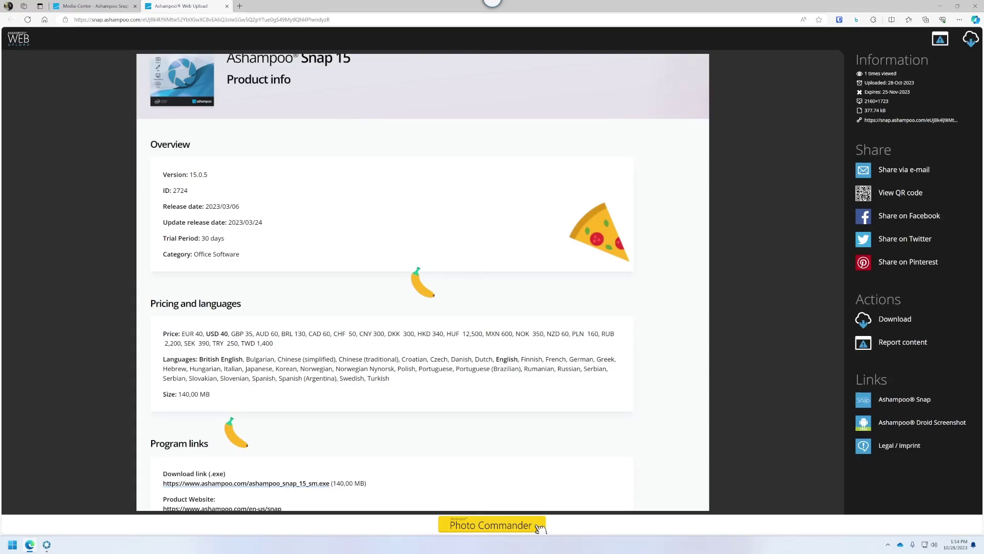
- Close the Ashampoo Web upload tab in Edge, returning to the Snap 15 product page
{"action": "key", "text": "ctrl+w"}
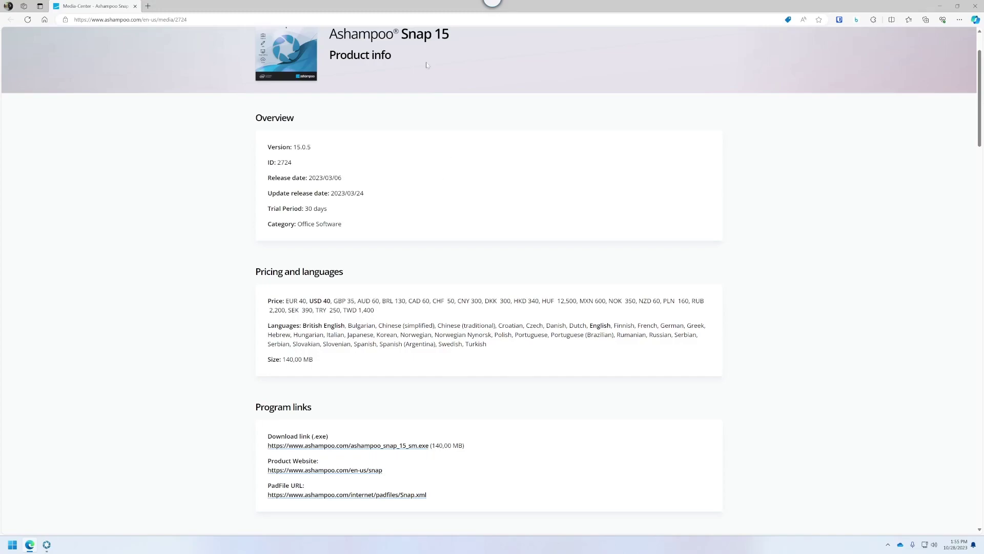
- Select the words 'Snap 15' in the product page title in Edge
{"action": "left_click_drag", "start_coordinate": [401, 34], "coordinate": [455, 38]}
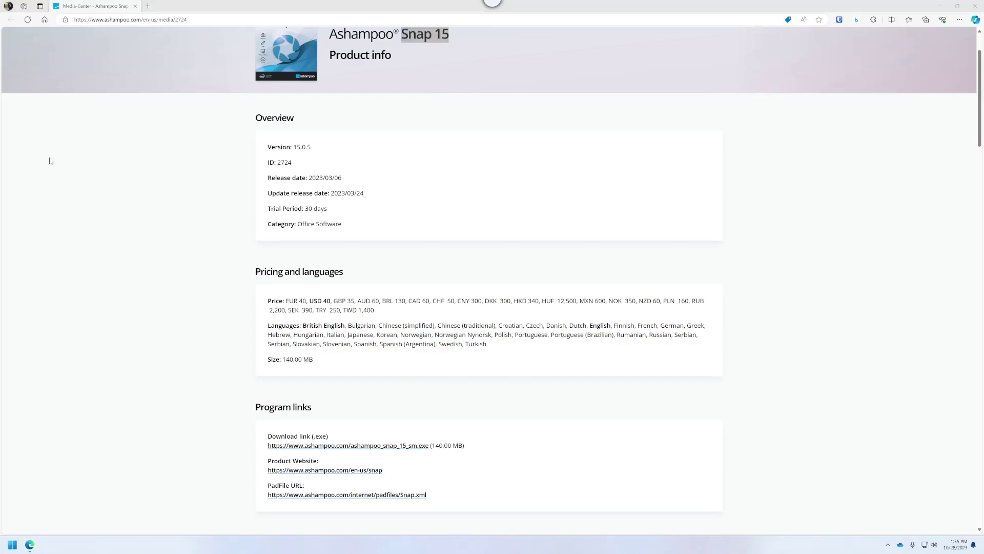
{"action": "mouse_move", "coordinate": [493, 7]}
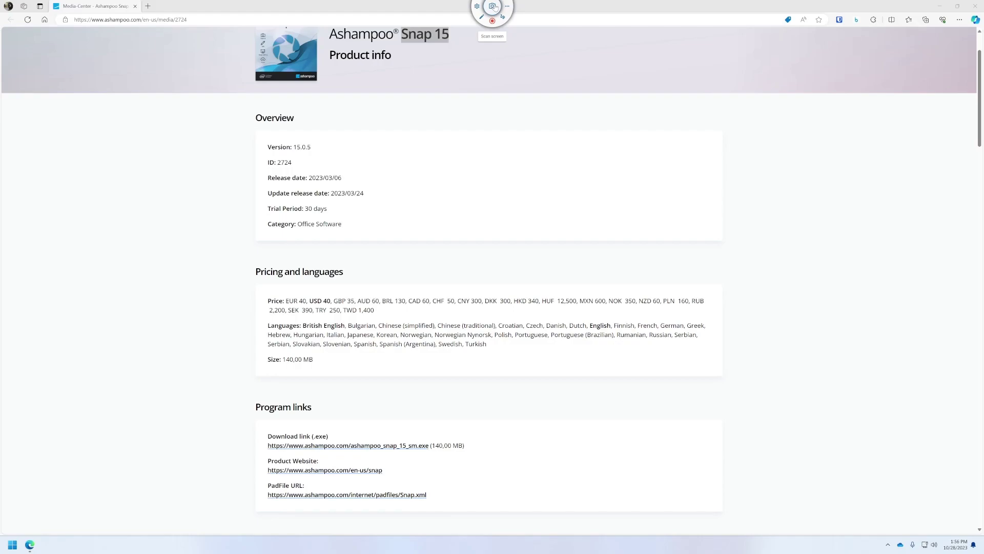
- Capture two regions of the product page, the second covering the header and Overview section
{"action": "left_click", "coordinate": [495, 7]}
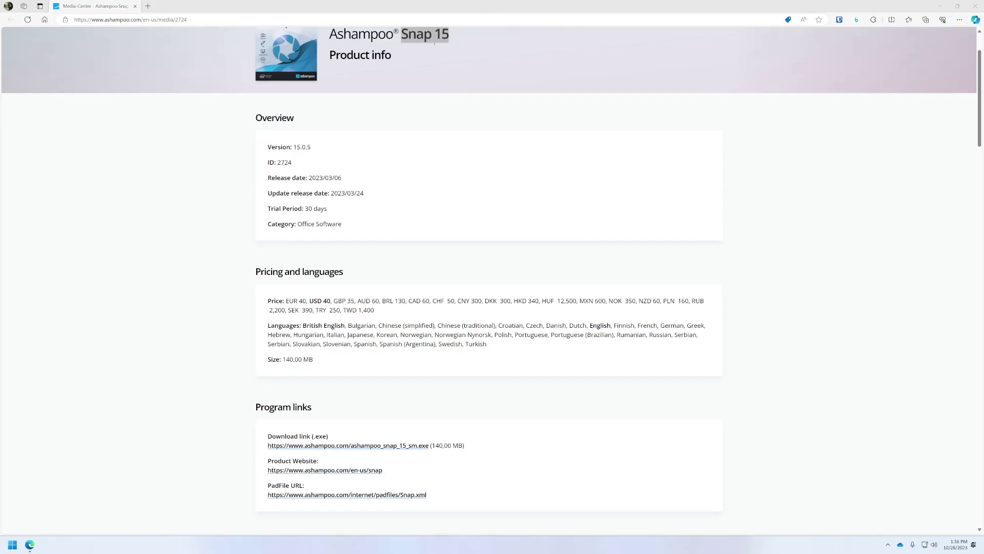
{"action": "left_click_drag", "start_coordinate": [220, 25], "coordinate": [742, 383]}
{"action": "left_click", "coordinate": [492, 10]}
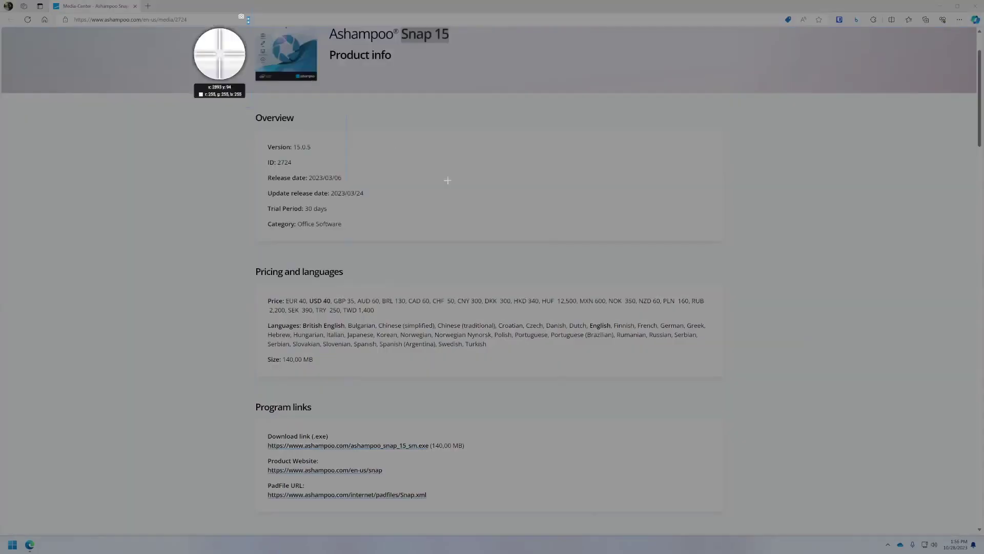
{"action": "left_click_drag", "start_coordinate": [247, 17], "coordinate": [627, 301]}
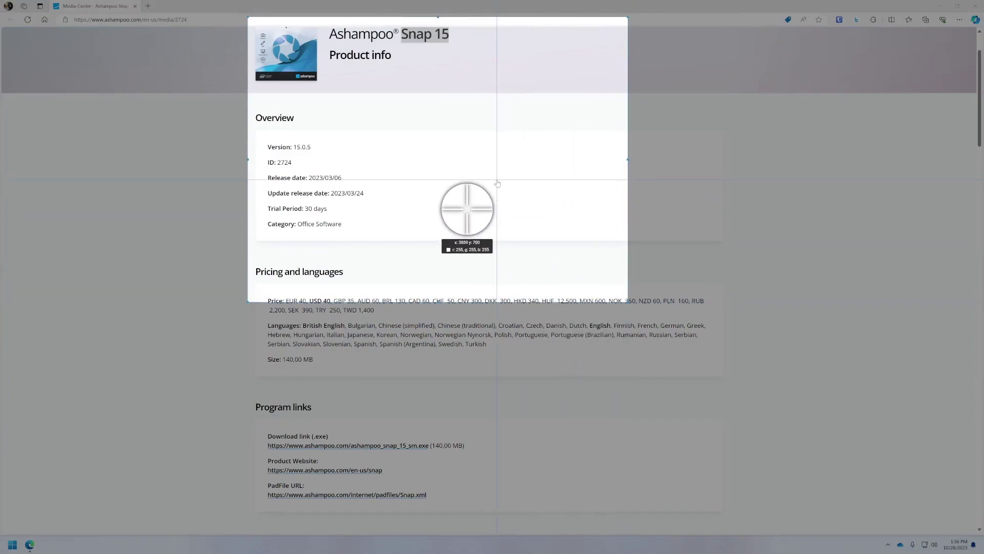
{"action": "left_click", "coordinate": [498, 183]}
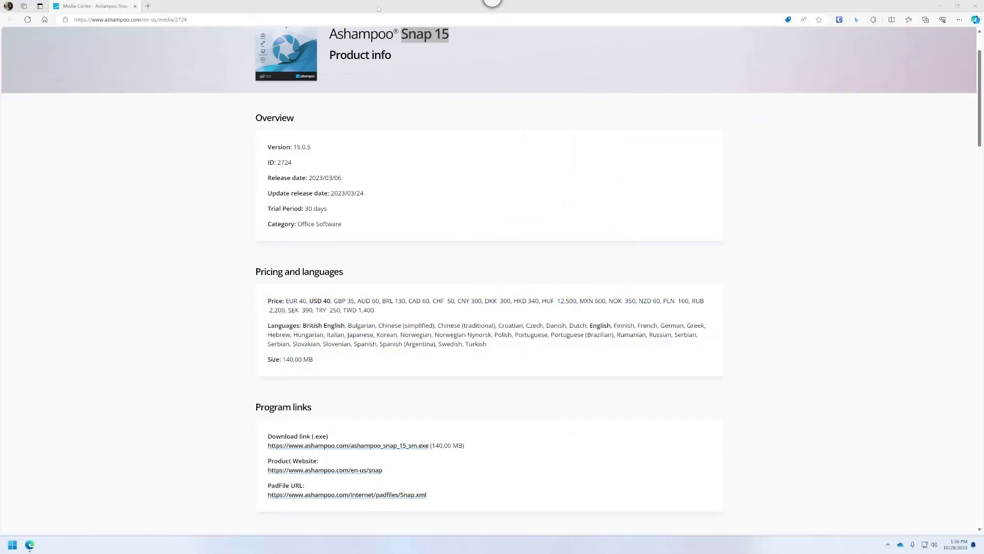
- Capture the logo, title and Overview box region and open it in the editor
{"action": "left_click", "coordinate": [490, 18]}
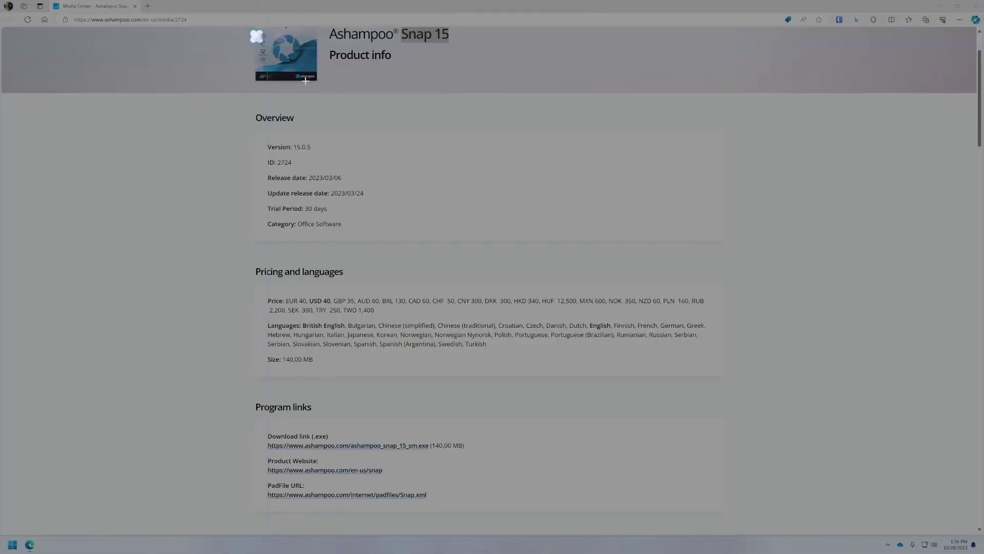
{"action": "left_click_drag", "start_coordinate": [250, 30], "coordinate": [549, 192]}
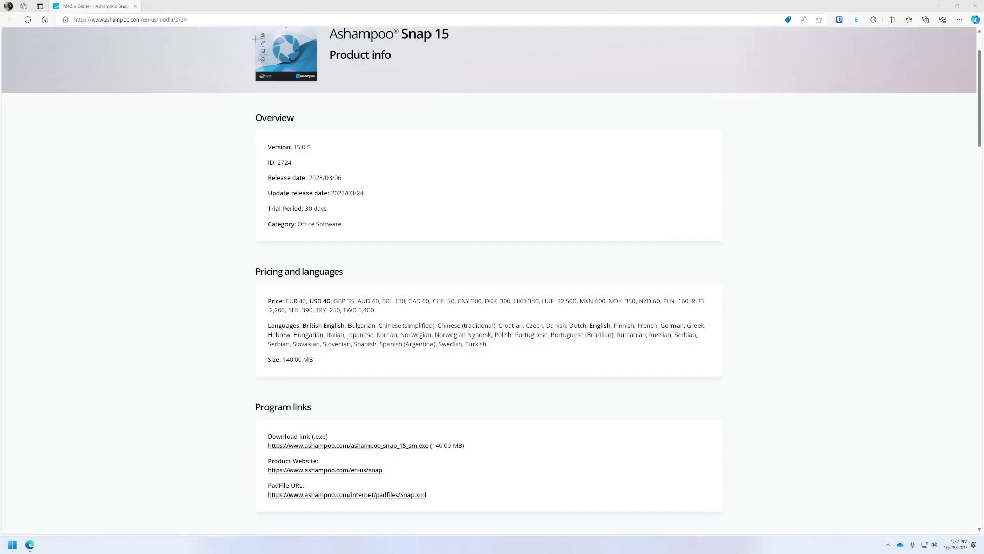
{"action": "left_click_drag", "start_coordinate": [249, 39], "coordinate": [565, 255]}
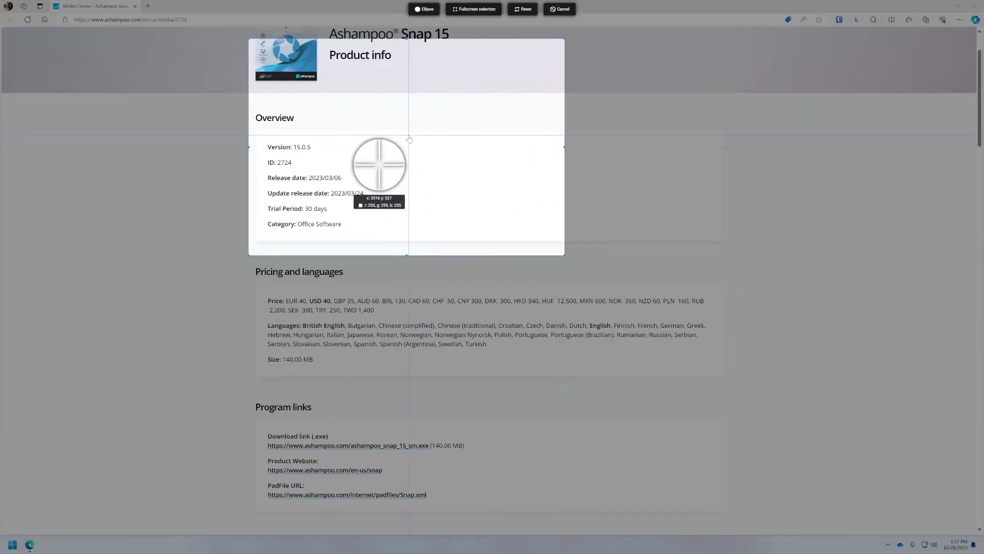
{"action": "left_click", "coordinate": [410, 145]}
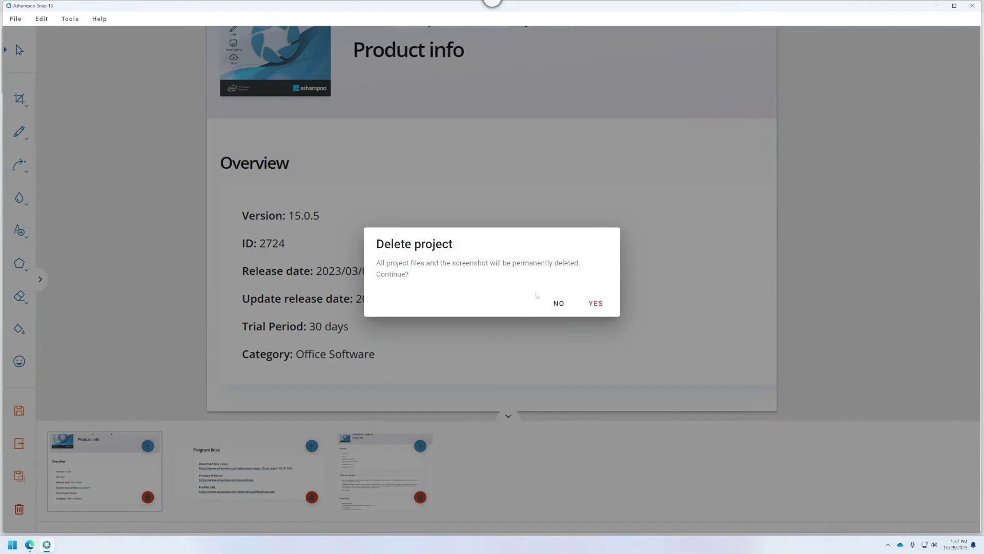
- Delete the third capture and the Program links capture, keeping only the Product info capture
{"action": "left_click", "coordinate": [596, 303]}
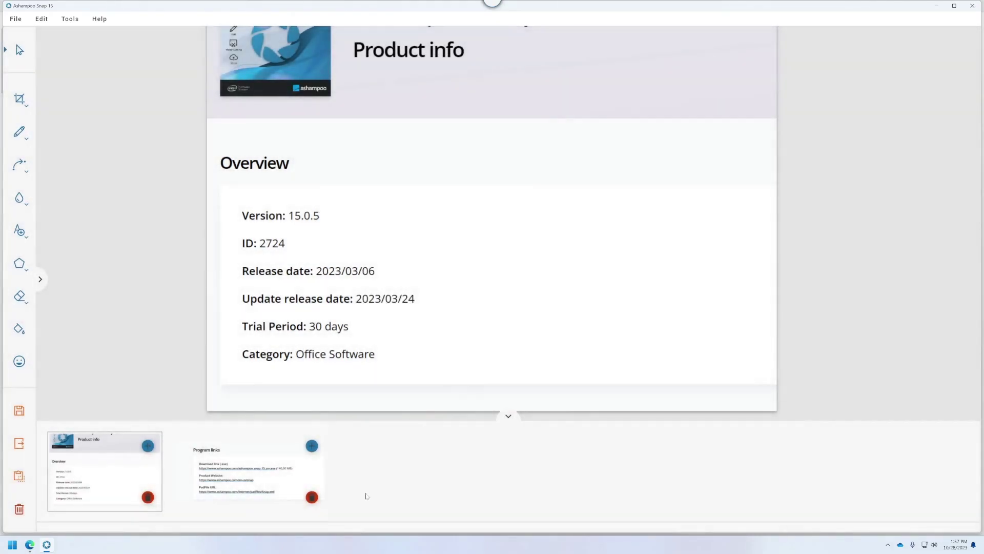
{"action": "right_click", "coordinate": [275, 481]}
{"action": "left_click", "coordinate": [308, 485]}
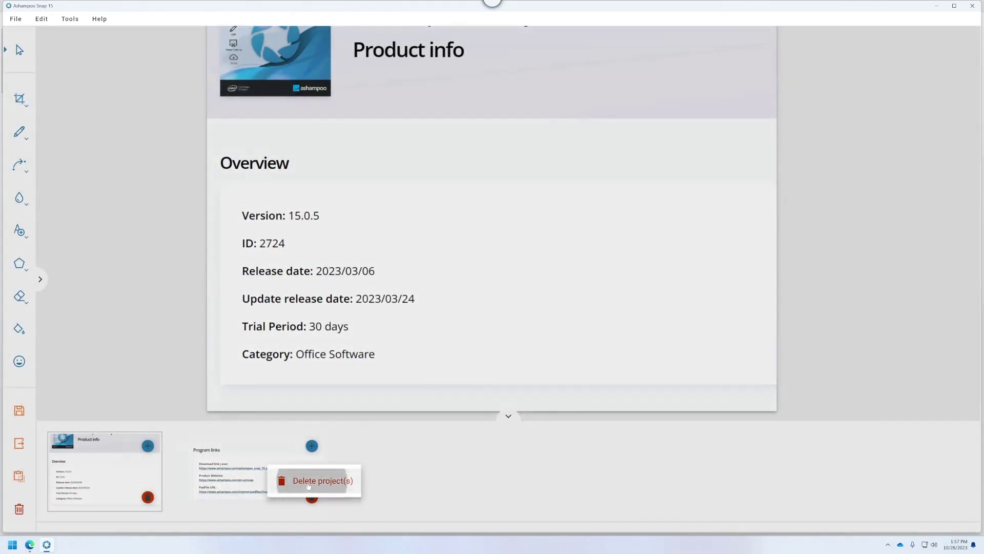
{"action": "left_click", "coordinate": [593, 302]}
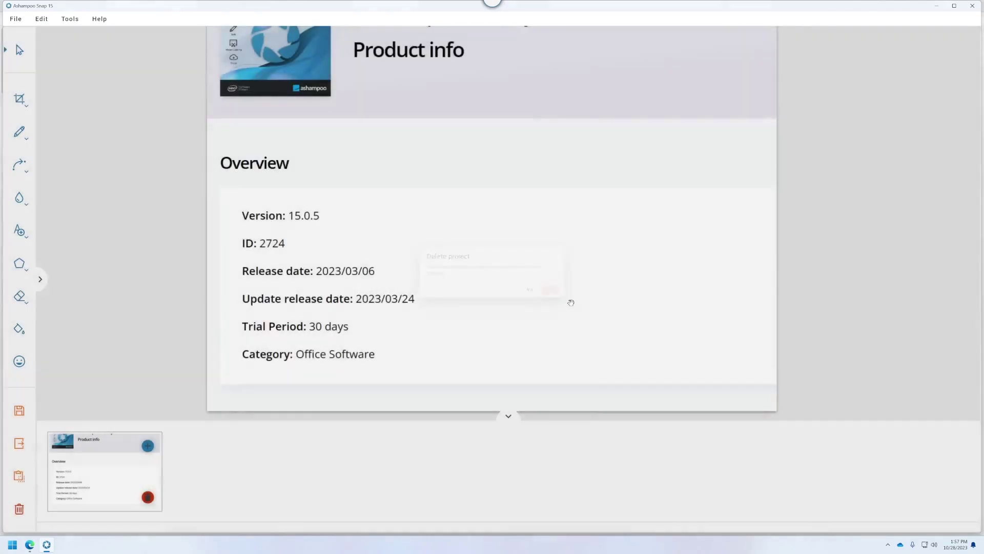
{"action": "right_click", "coordinate": [82, 473]}
{"action": "left_click", "coordinate": [270, 479]}
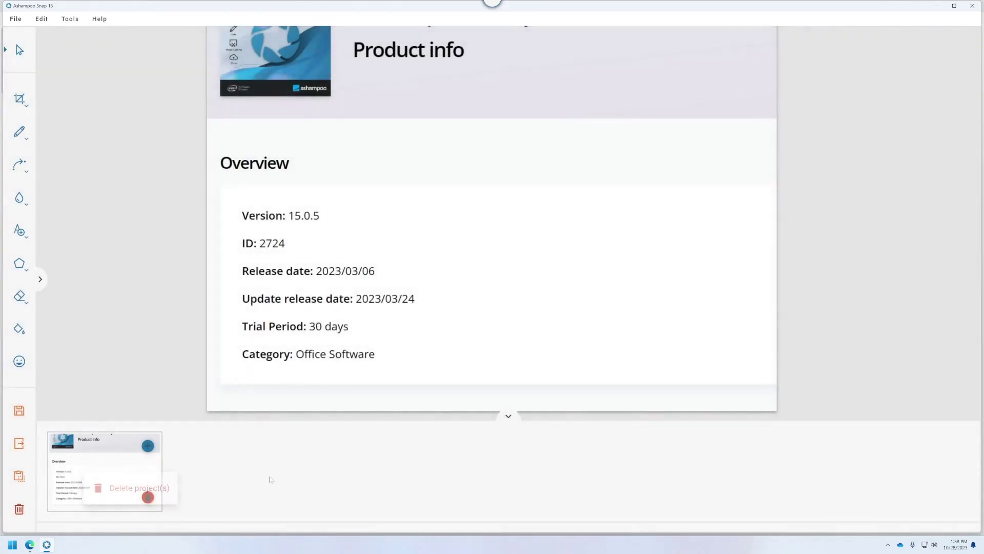
- Blur the Version: 15.0.5 and ID lines, raising the blur strength to 23
{"action": "left_click", "coordinate": [21, 204]}
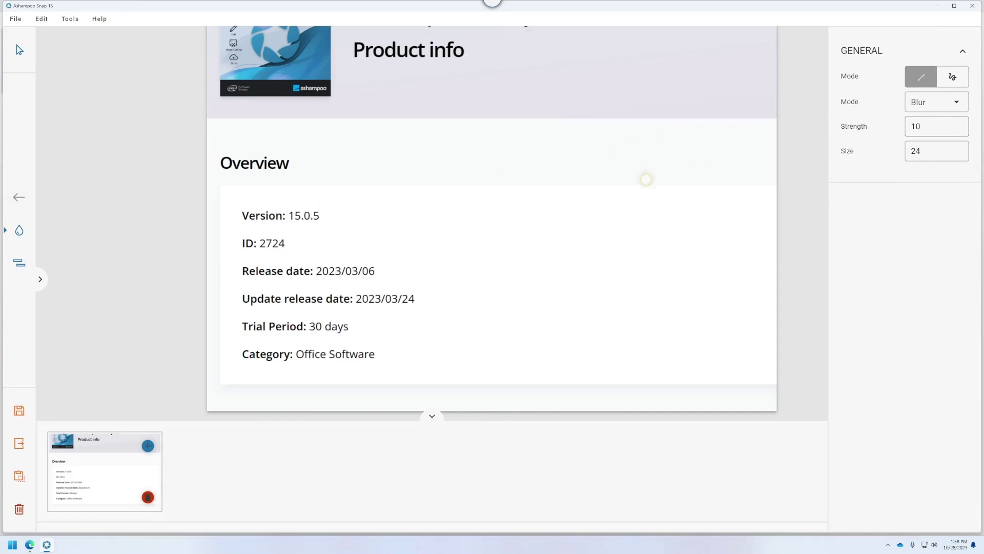
{"action": "left_click_drag", "start_coordinate": [229, 211], "coordinate": [330, 215]}
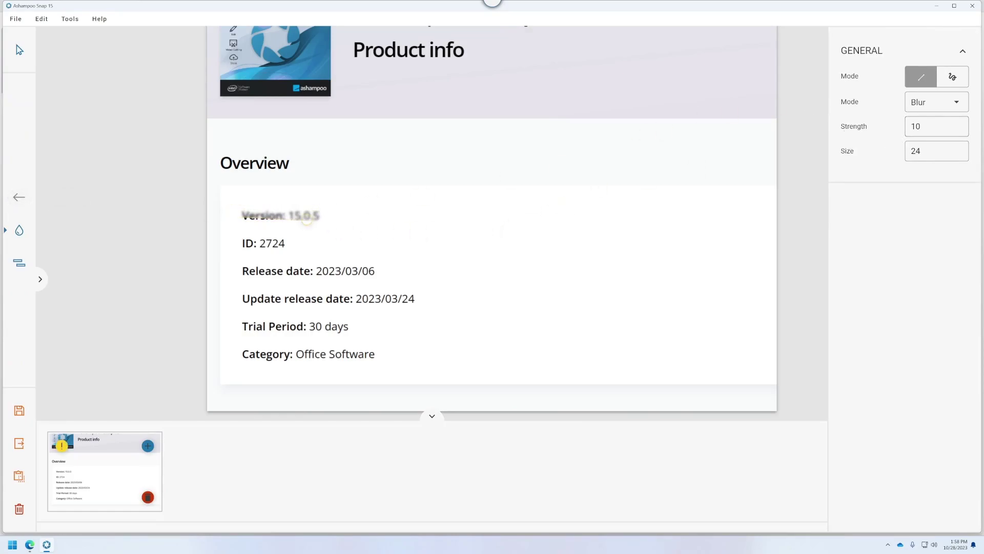
{"action": "left_click", "coordinate": [906, 126]}
{"action": "type", "text": "23"}
{"action": "mouse_move", "coordinate": [327, 215]}
{"action": "left_mouse_down"}
{"action": "mouse_move", "coordinate": [238, 213]}
{"action": "mouse_move", "coordinate": [263, 242]}
{"action": "mouse_move", "coordinate": [290, 242]}
{"action": "left_mouse_up"}
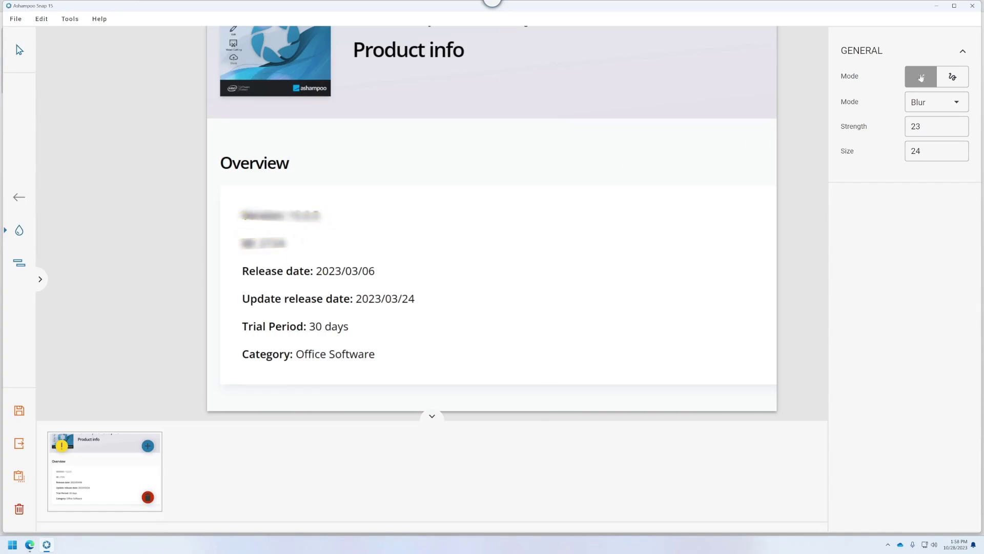
- Pixelate the Update release date, Release date and Trial Period lines at strength 10, then open Settings
{"action": "left_click", "coordinate": [941, 107]}
{"action": "left_click", "coordinate": [923, 125]}
{"action": "left_click_drag", "start_coordinate": [431, 301], "coordinate": [241, 300]}
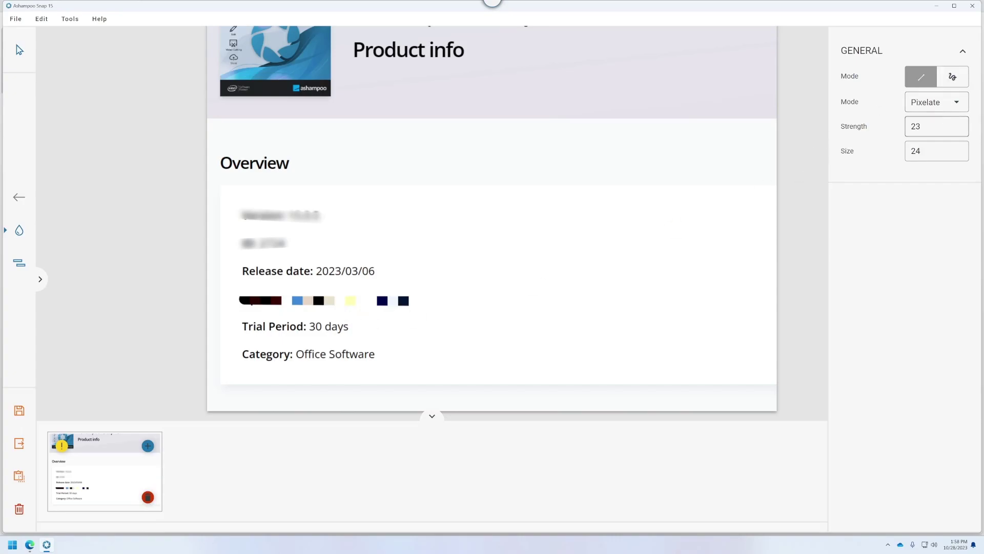
{"action": "left_click_drag", "start_coordinate": [925, 126], "coordinate": [889, 122]}
{"action": "type", "text": "10"}
{"action": "left_click_drag", "start_coordinate": [390, 268], "coordinate": [244, 270]}
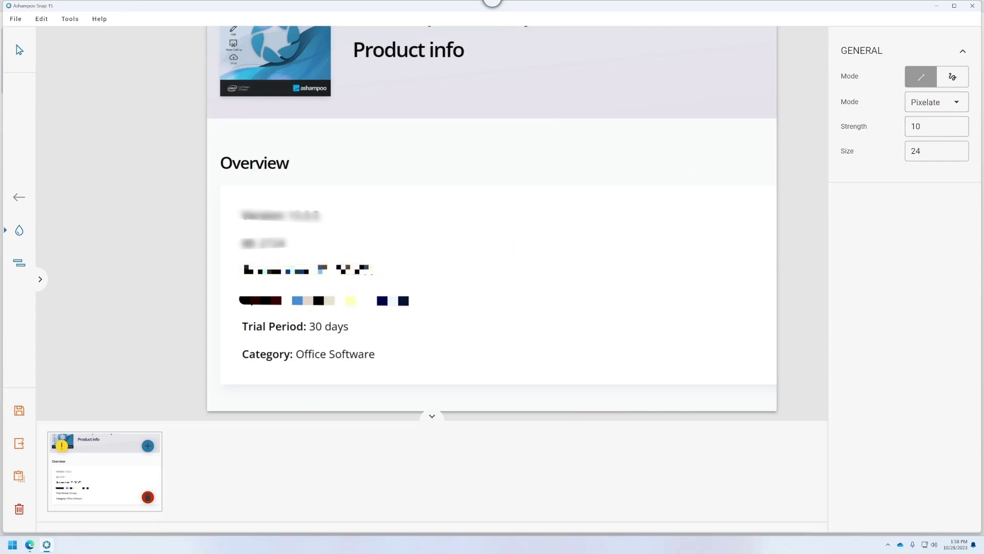
{"action": "left_click", "coordinate": [952, 77]}
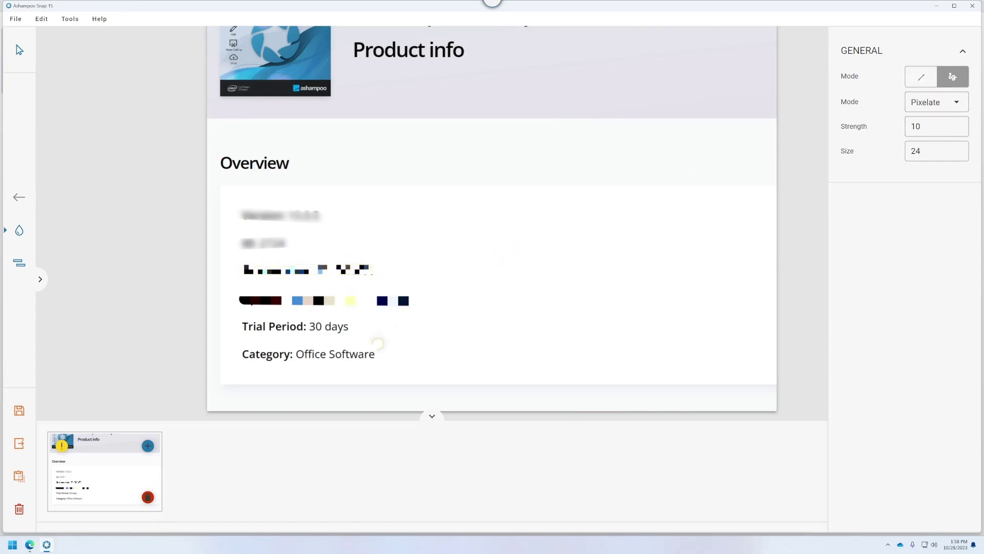
{"action": "mouse_move", "coordinate": [346, 328]}
{"action": "left_mouse_down"}
{"action": "mouse_move", "coordinate": [257, 328]}
{"action": "mouse_move", "coordinate": [285, 311]}
{"action": "mouse_move", "coordinate": [245, 324]}
{"action": "left_mouse_up"}
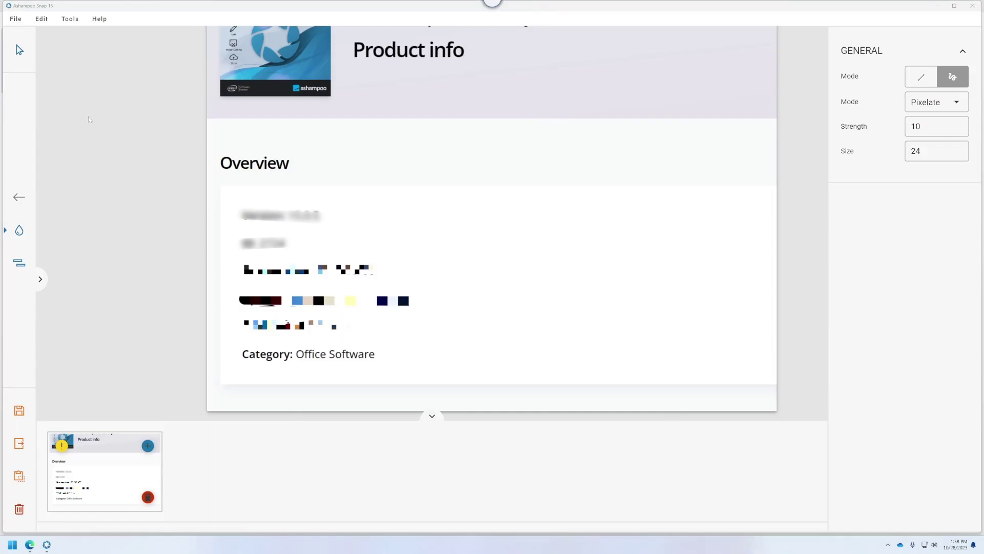
{"action": "left_click", "coordinate": [15, 19]}
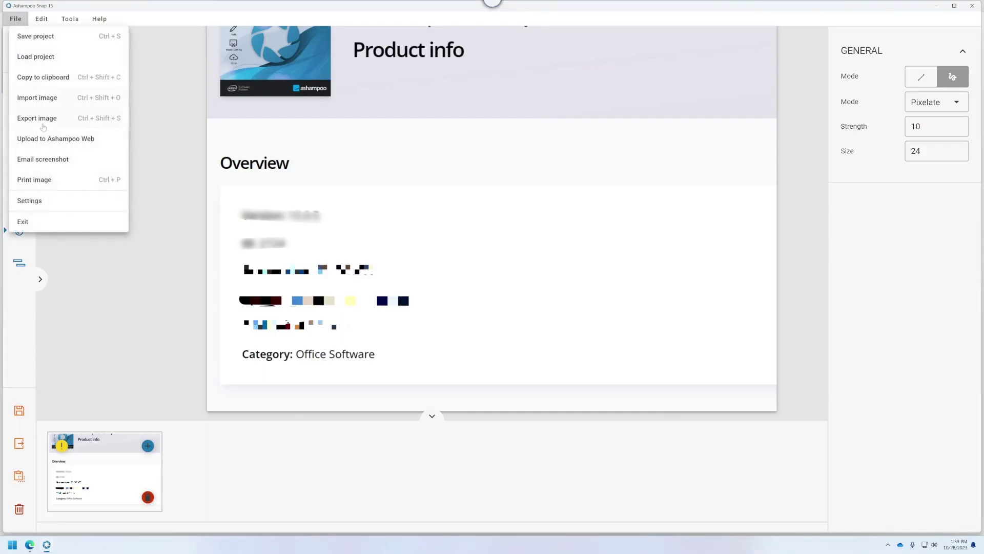
{"action": "left_click", "coordinate": [45, 205]}
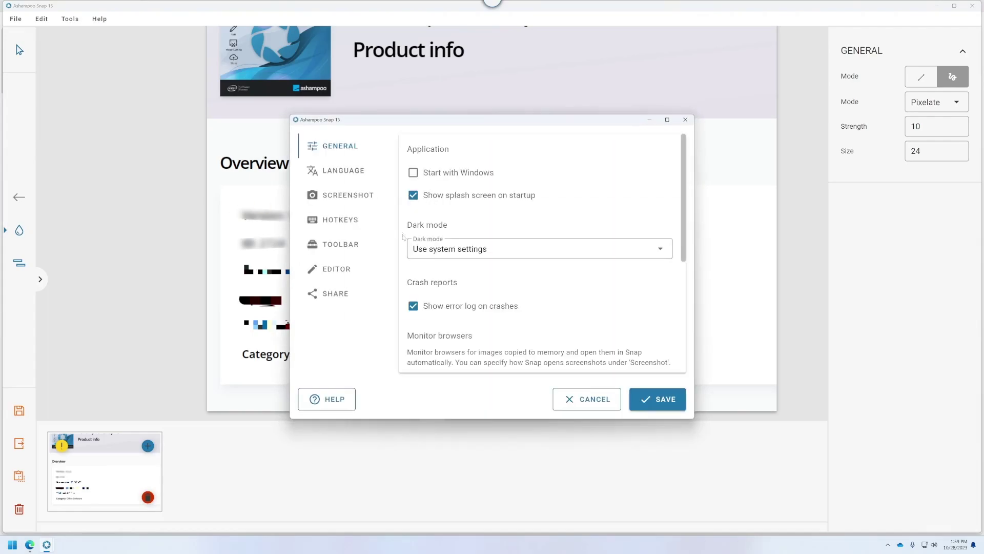
- Make Snap start with Windows and turn off the startup splash screen
{"action": "left_click", "coordinate": [413, 173]}
{"action": "left_click", "coordinate": [485, 198]}
{"action": "scroll", "coordinate": [489, 257], "scroll_direction": "down", "scroll_amount": 2}
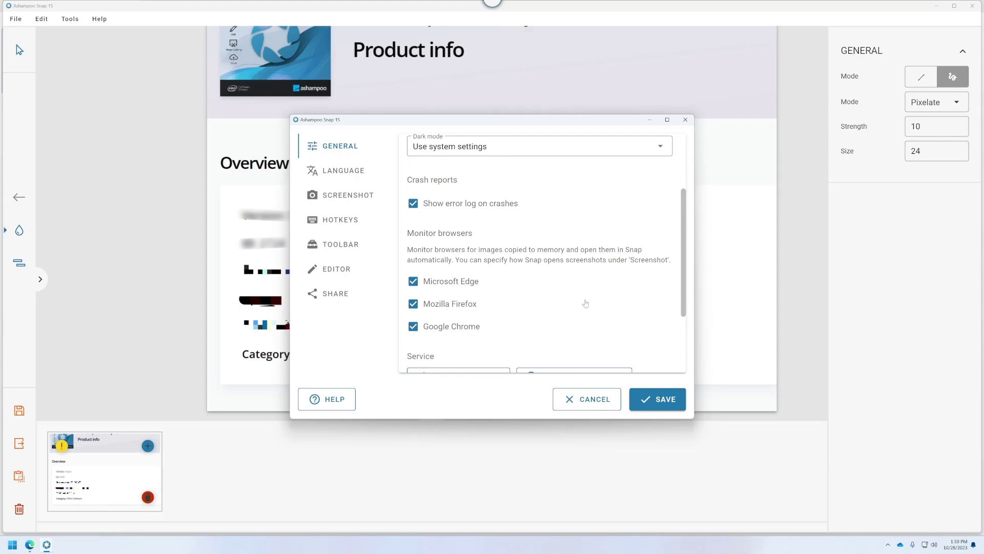
{"action": "scroll", "coordinate": [520, 305], "scroll_direction": "down", "scroll_amount": 3}
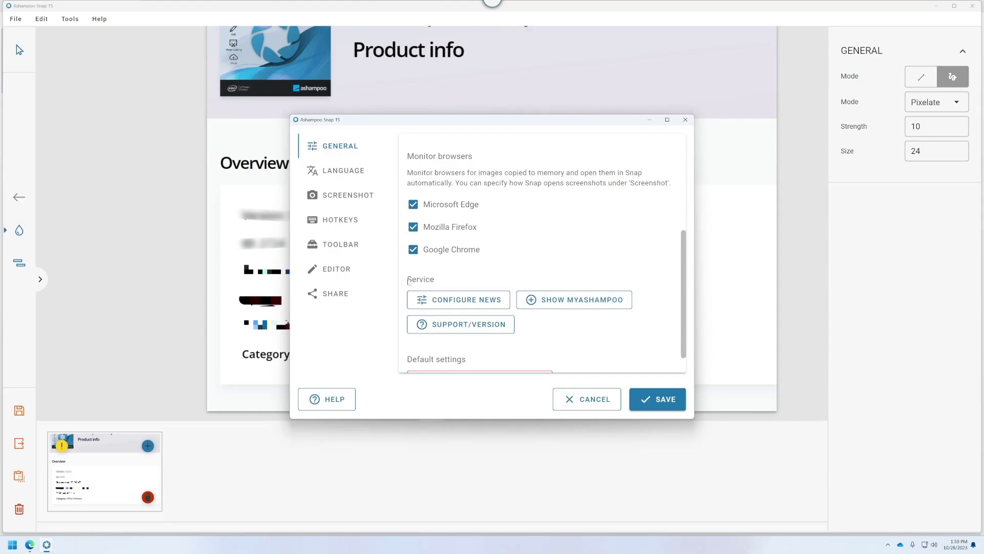
{"action": "scroll", "coordinate": [408, 281], "scroll_direction": "down", "scroll_amount": 2}
{"action": "scroll", "coordinate": [433, 285], "scroll_direction": "up", "scroll_amount": 5}
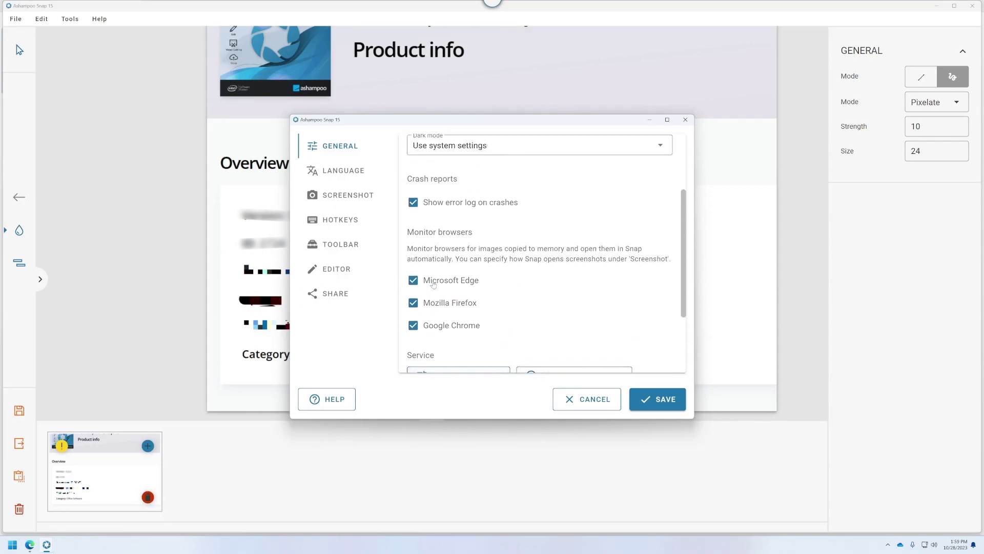
{"action": "scroll", "coordinate": [433, 284], "scroll_direction": "down", "scroll_amount": 2}
{"action": "scroll", "coordinate": [431, 246], "scroll_direction": "up", "scroll_amount": 2}
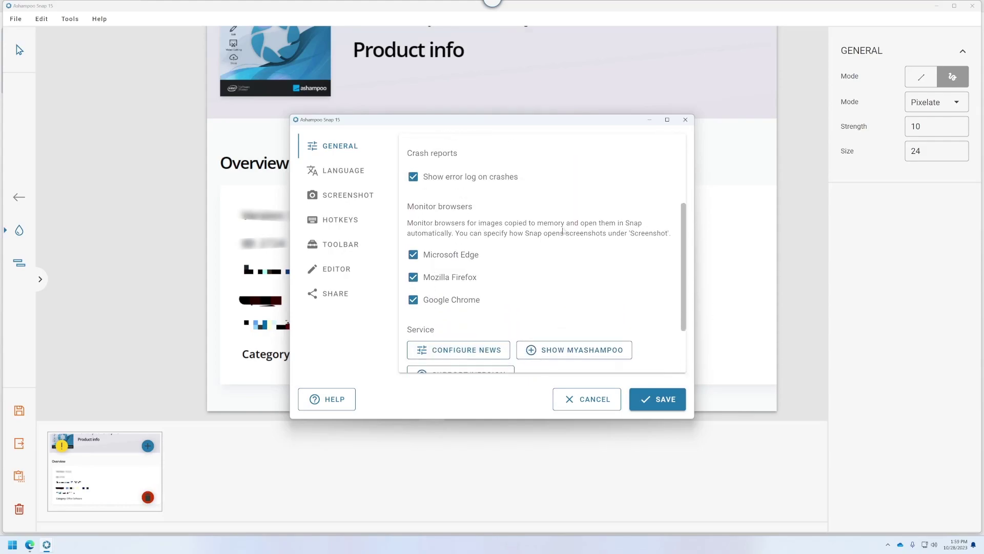
- Stop monitoring Edge, Firefox and Chrome for copied images and save the settings
{"action": "left_click", "coordinate": [413, 255]}
{"action": "left_click", "coordinate": [413, 277]}
{"action": "left_click", "coordinate": [414, 300]}
{"action": "scroll", "coordinate": [515, 310], "scroll_direction": "down", "scroll_amount": 2}
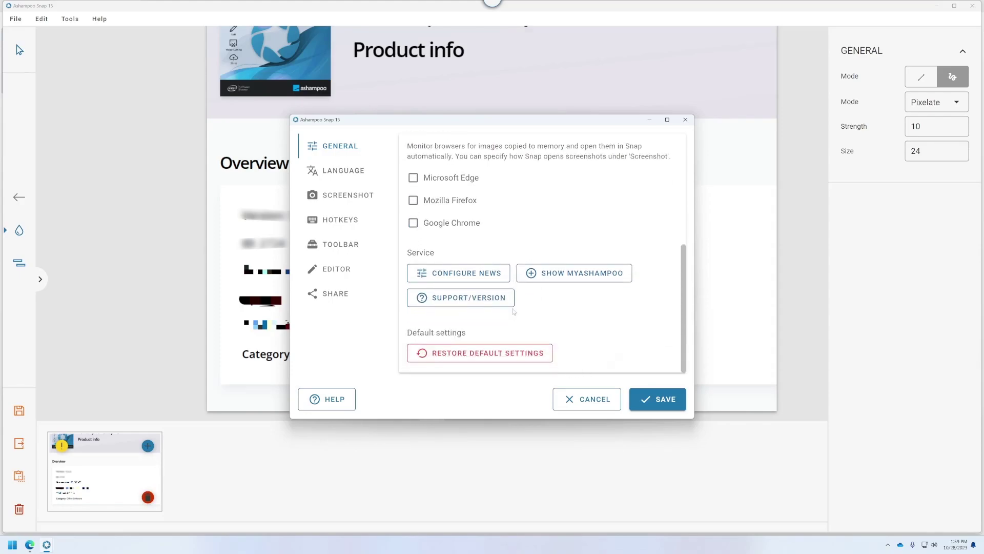
{"action": "left_click", "coordinate": [638, 394]}
- Inspect the snap15 processes in Task Manager, then close it
{"action": "right_click", "coordinate": [256, 540]}
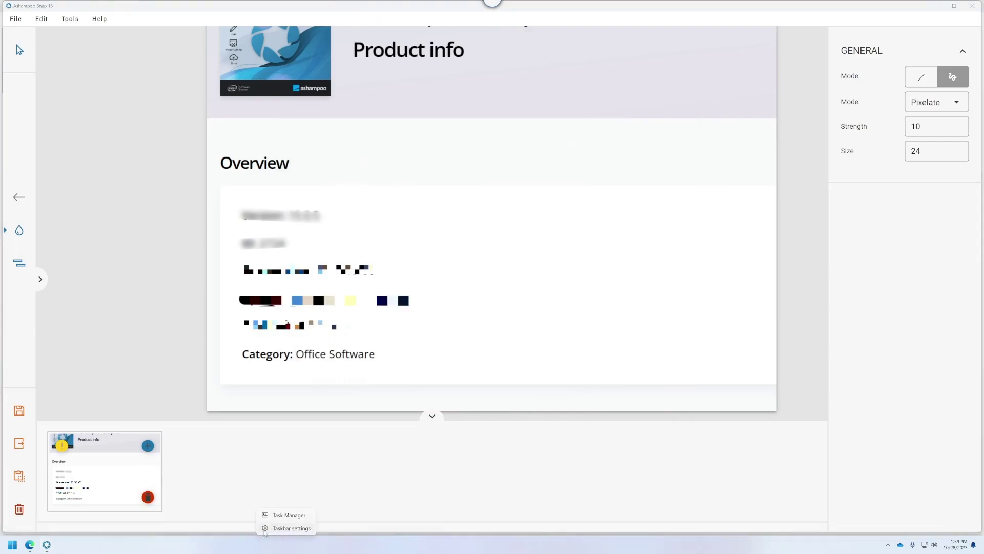
{"action": "left_click", "coordinate": [289, 515]}
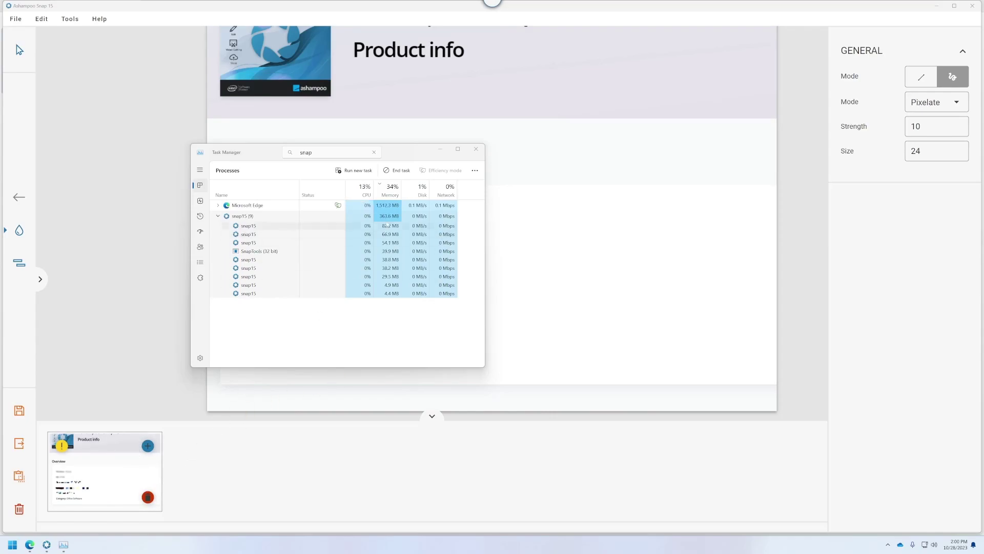
{"action": "left_click", "coordinate": [476, 149]}
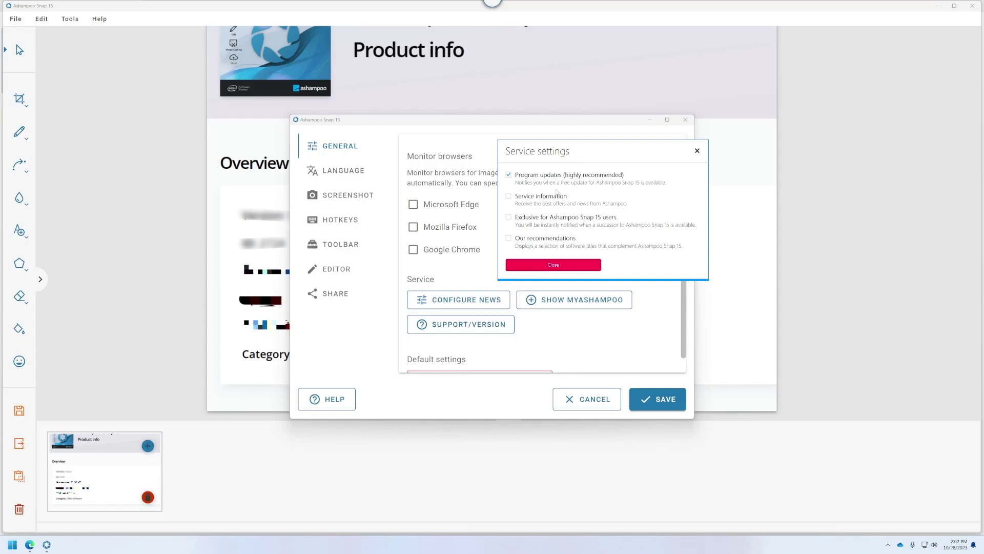
- Close the news service settings and dismiss the MyAshampoo options list without changing it
{"action": "left_click", "coordinate": [549, 268]}
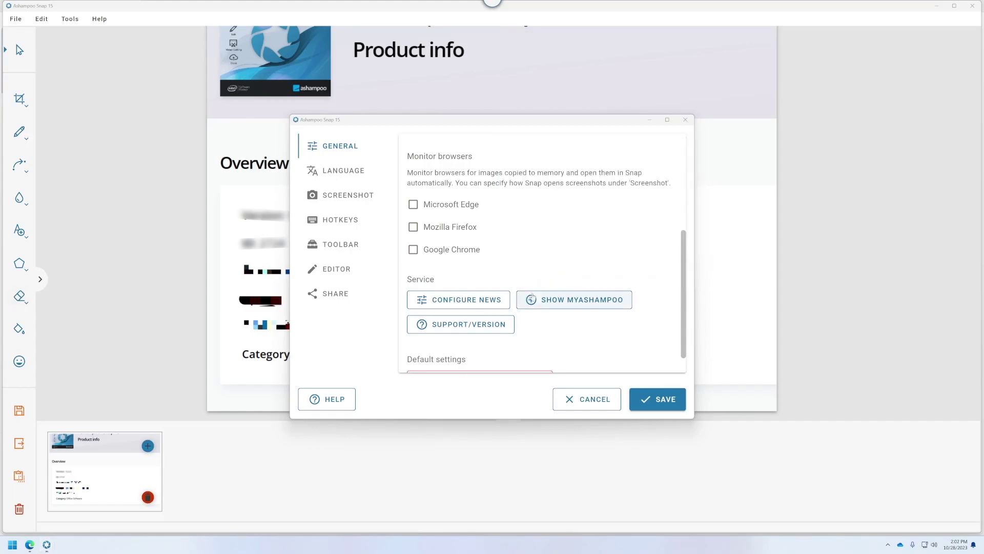
{"action": "left_click", "coordinate": [551, 301]}
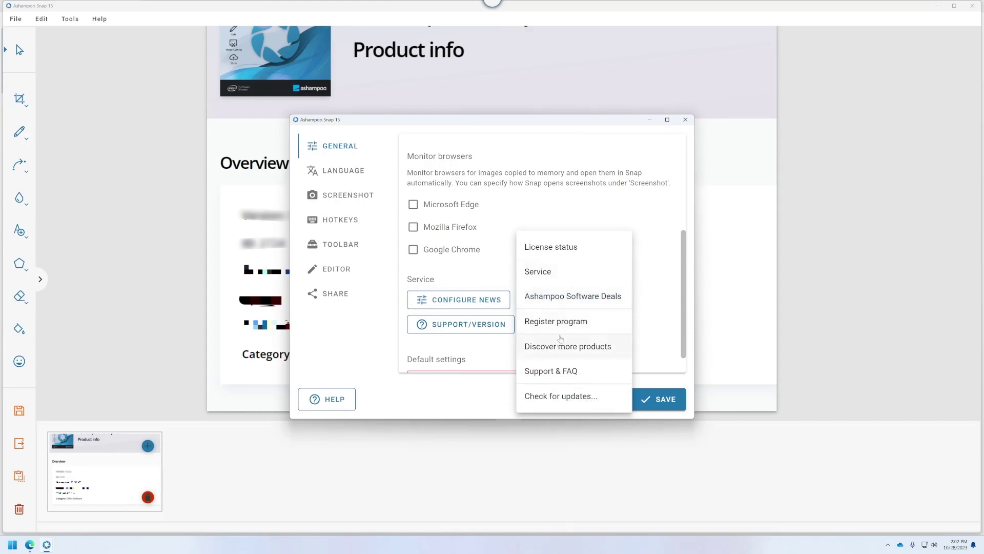
{"action": "left_click", "coordinate": [494, 272]}
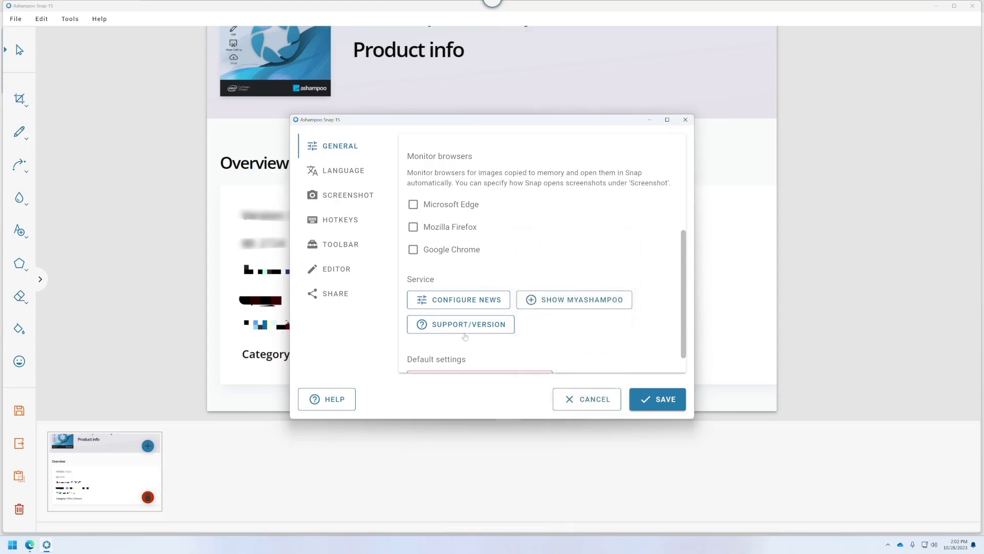
{"action": "scroll", "coordinate": [489, 334], "scroll_direction": "down", "scroll_amount": 1}
{"action": "scroll", "coordinate": [489, 335], "scroll_direction": "up", "scroll_amount": 1}
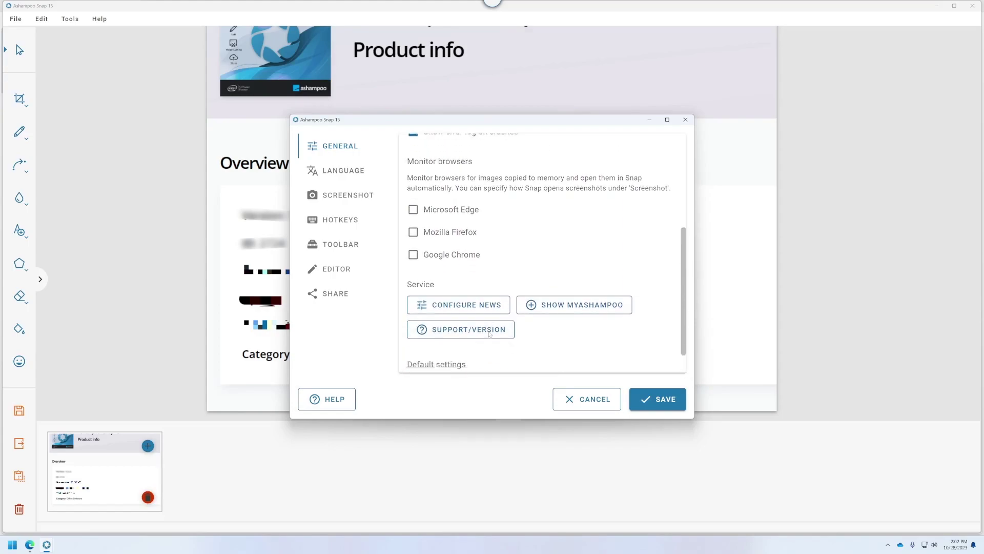
{"action": "scroll", "coordinate": [489, 334], "scroll_direction": "down", "scroll_amount": 1}
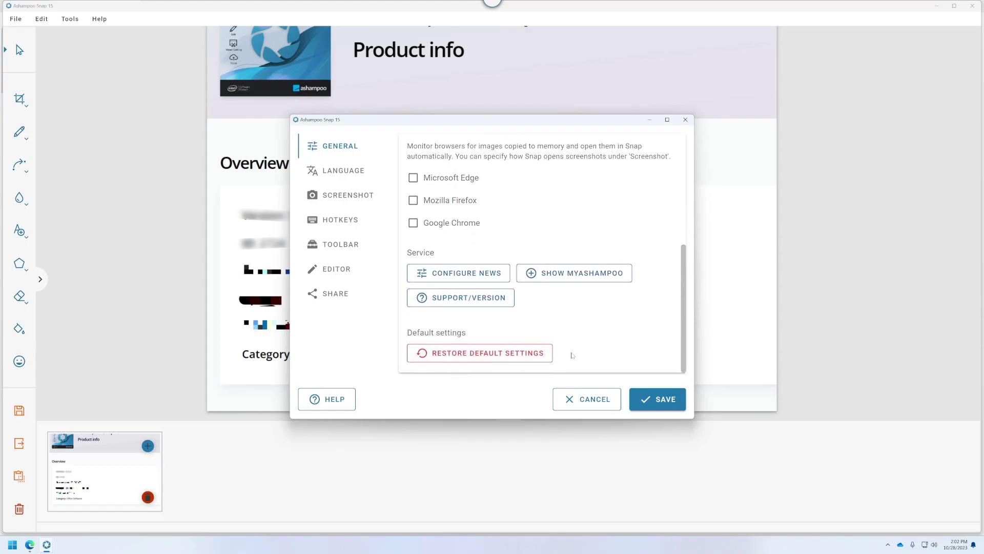
- Turn off the capture shutter sound, keep 'Open it in the editor' after capture, then show Hotkeys
{"action": "left_click", "coordinate": [347, 200]}
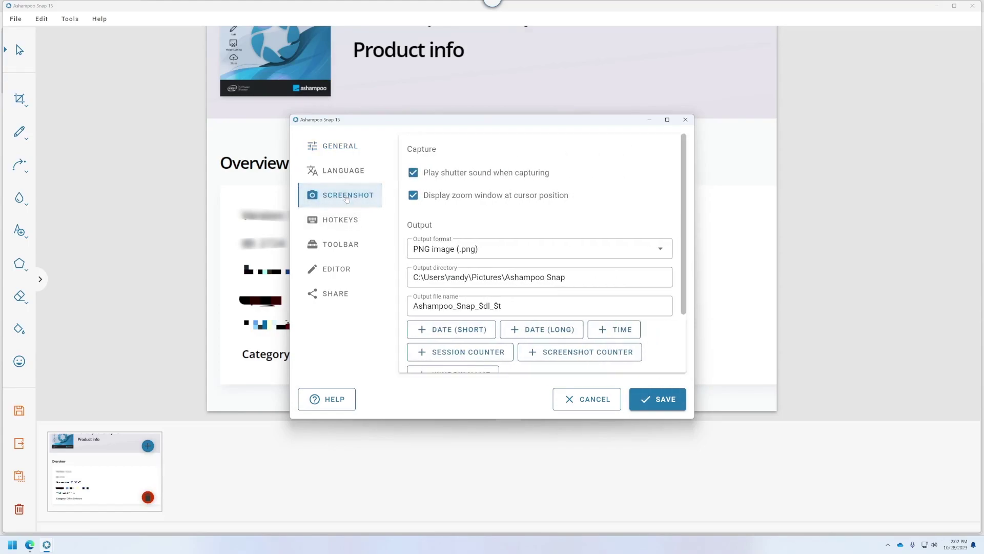
{"action": "left_click", "coordinate": [465, 178]}
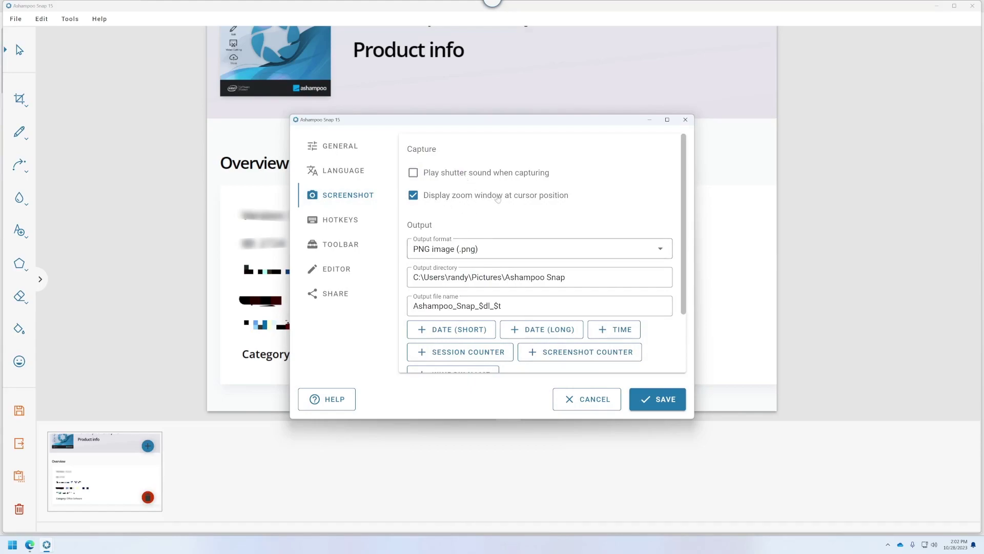
{"action": "scroll", "coordinate": [484, 251], "scroll_direction": "down", "scroll_amount": 3}
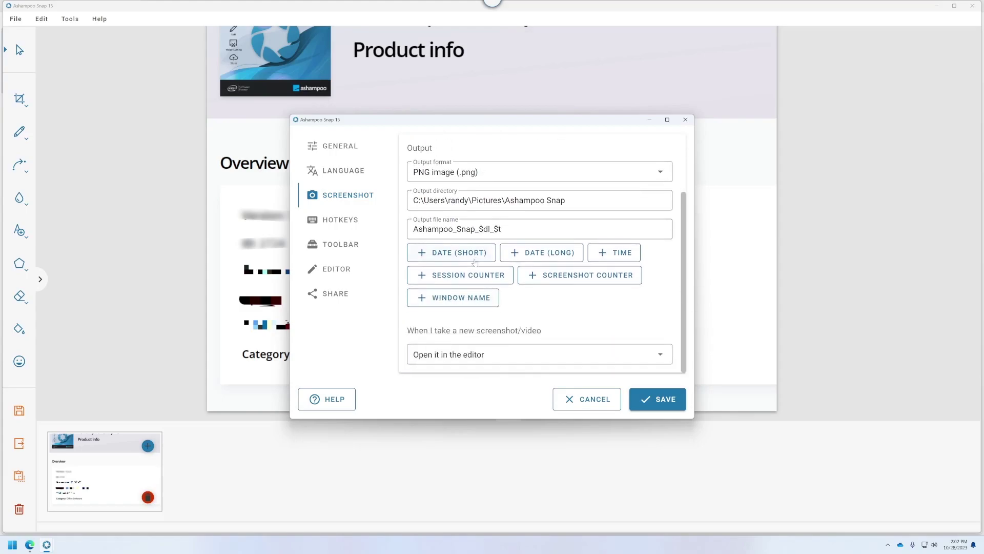
{"action": "left_click", "coordinate": [470, 362]}
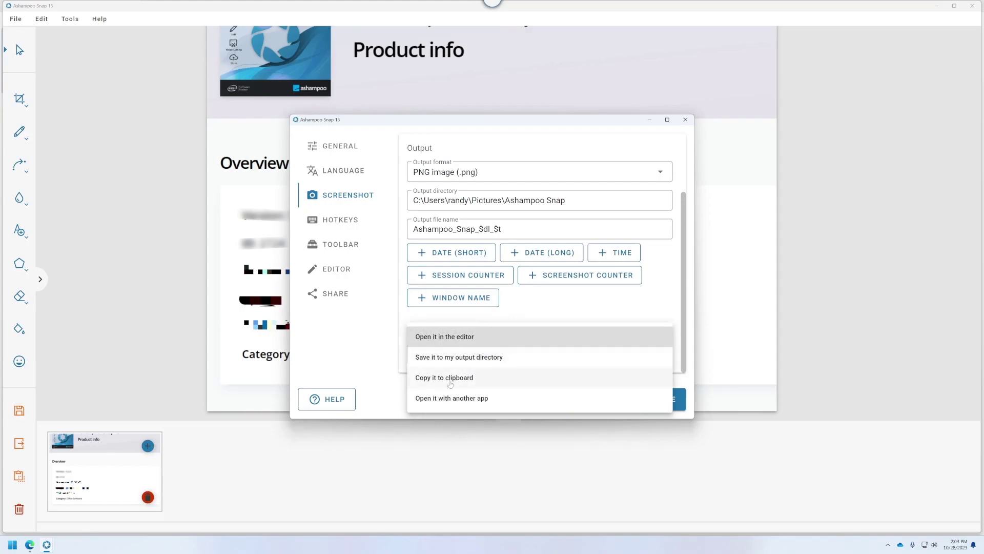
{"action": "left_click", "coordinate": [359, 348]}
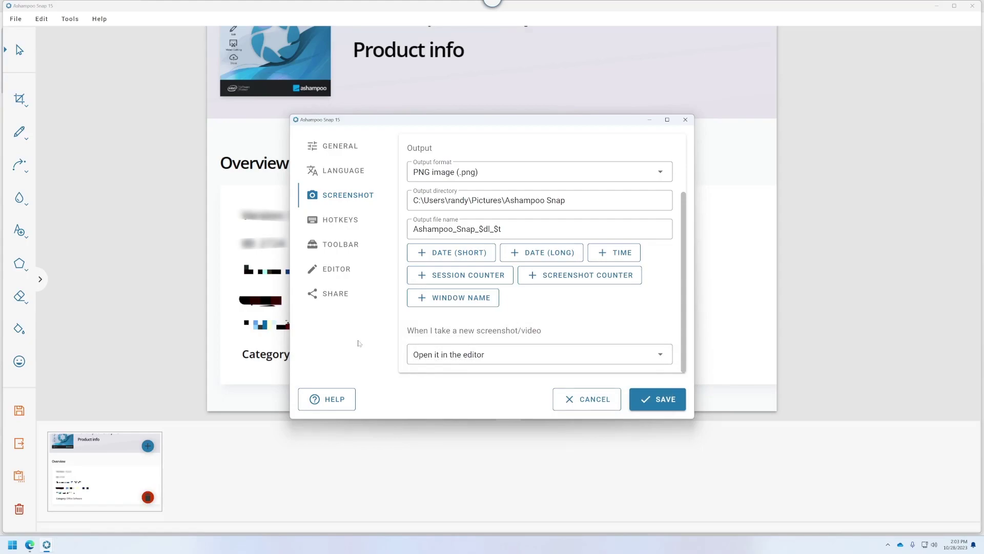
{"action": "left_click", "coordinate": [514, 357]}
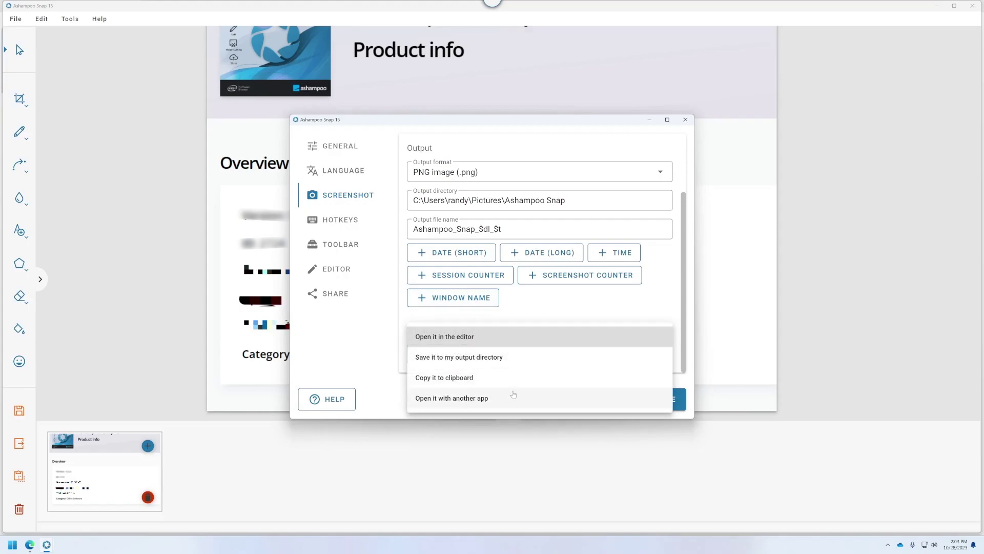
{"action": "left_click", "coordinate": [380, 322]}
{"action": "left_click", "coordinate": [347, 224]}
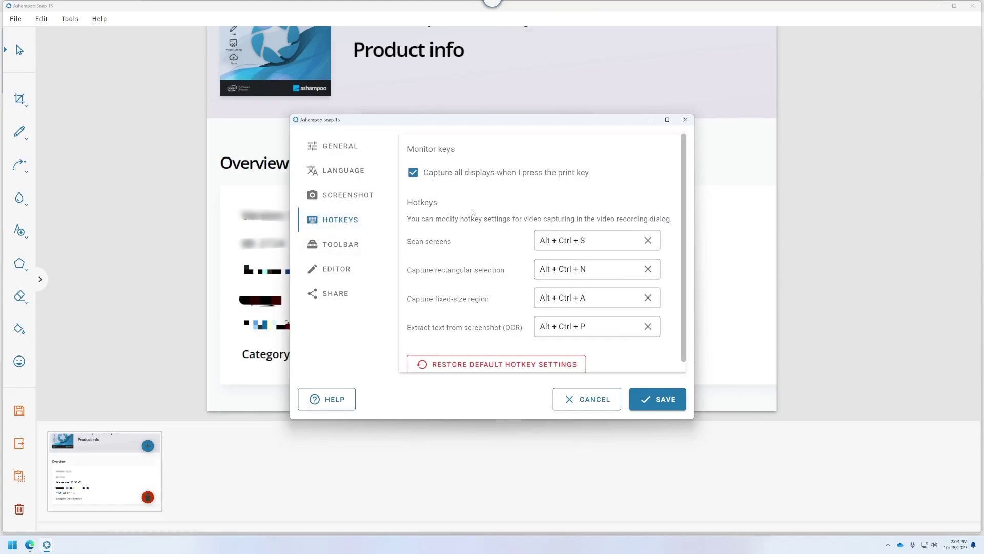
- Clear the OCR hotkey field and assign Alt + Ctrl + O as the text-extraction shortcut
{"action": "mouse_move", "coordinate": [492, 5]}
{"action": "left_click", "coordinate": [589, 326]}
{"action": "left_click", "coordinate": [648, 327]}
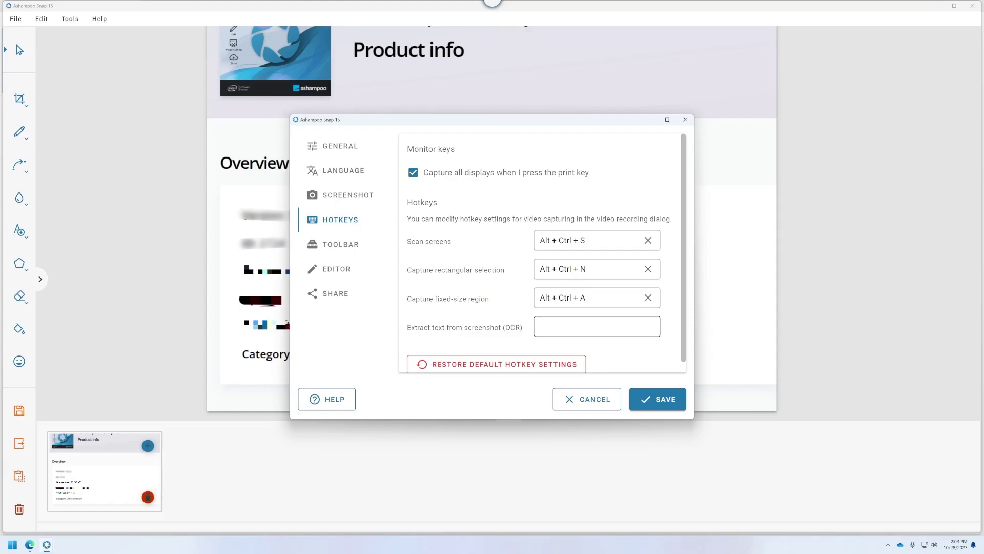
{"action": "left_click", "coordinate": [598, 326]}
{"action": "key", "text": "alt+ctrl+o"}
{"action": "scroll", "coordinate": [546, 254], "scroll_direction": "down", "scroll_amount": 1}
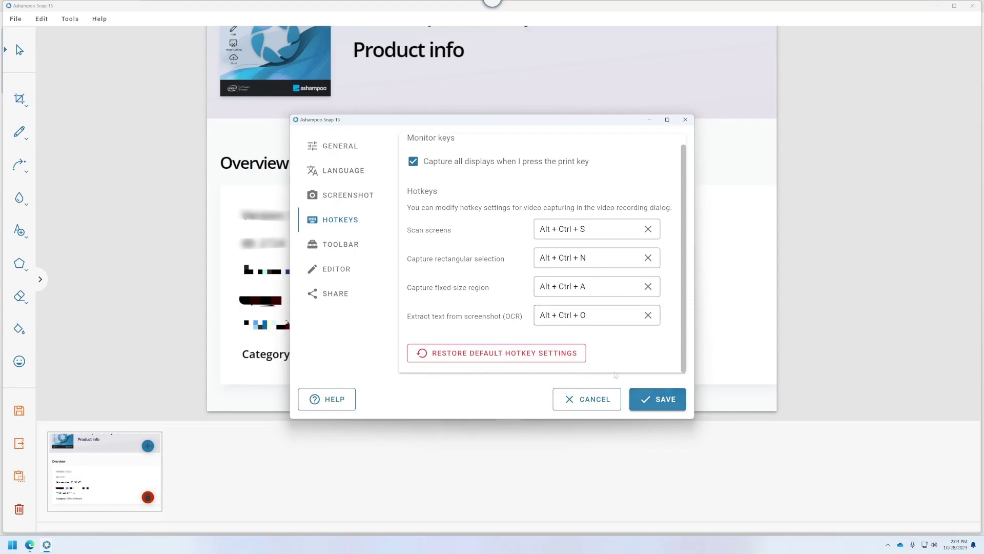
- In Toolbar settings, turn the screen-edge toolbar option off, then back on
{"action": "left_click", "coordinate": [358, 244]}
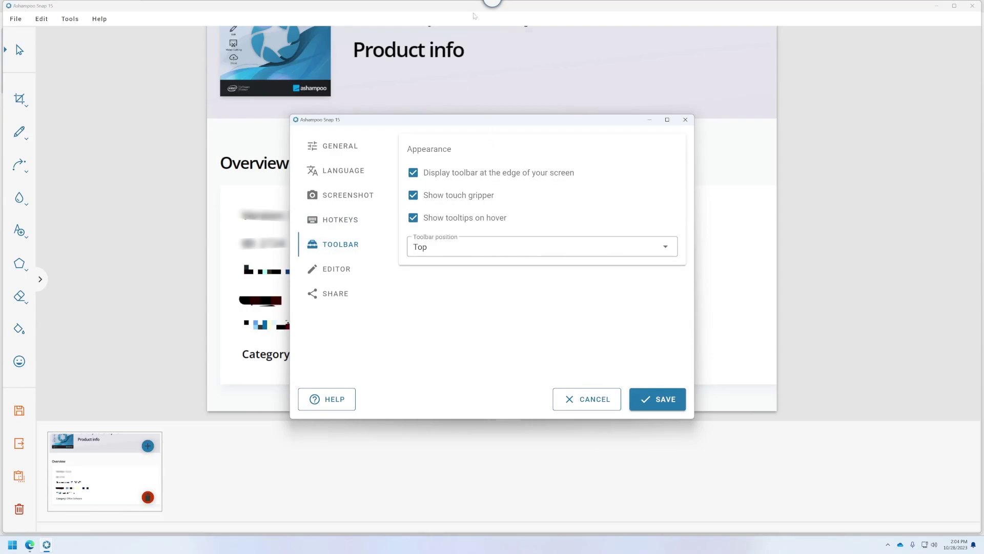
{"action": "left_click", "coordinate": [413, 172]}
{"action": "left_click", "coordinate": [415, 173]}
- Try toolbar position Left, set it back to Top, then view the Editor settings
{"action": "left_click", "coordinate": [437, 246]}
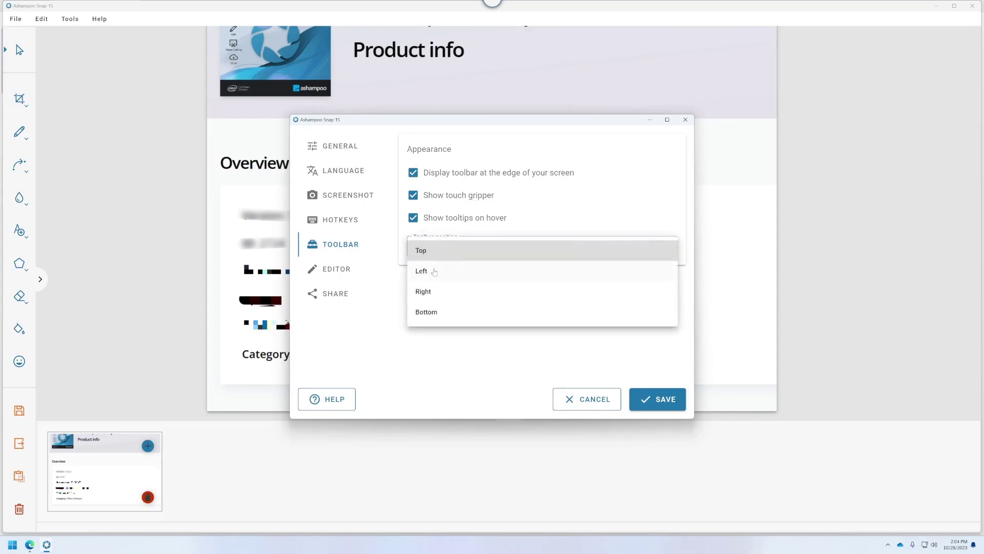
{"action": "left_click", "coordinate": [435, 270]}
{"action": "left_click", "coordinate": [430, 252]}
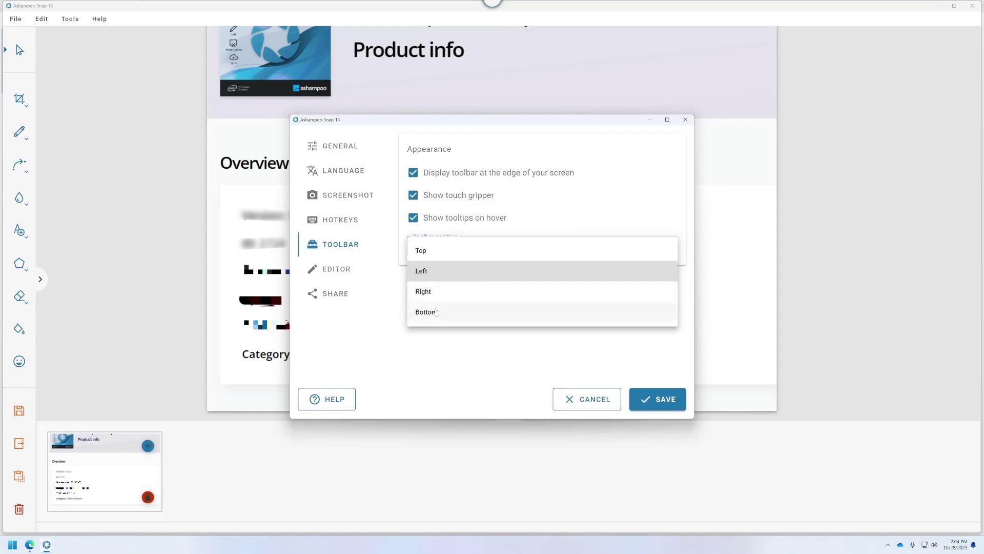
{"action": "left_click", "coordinate": [422, 250]}
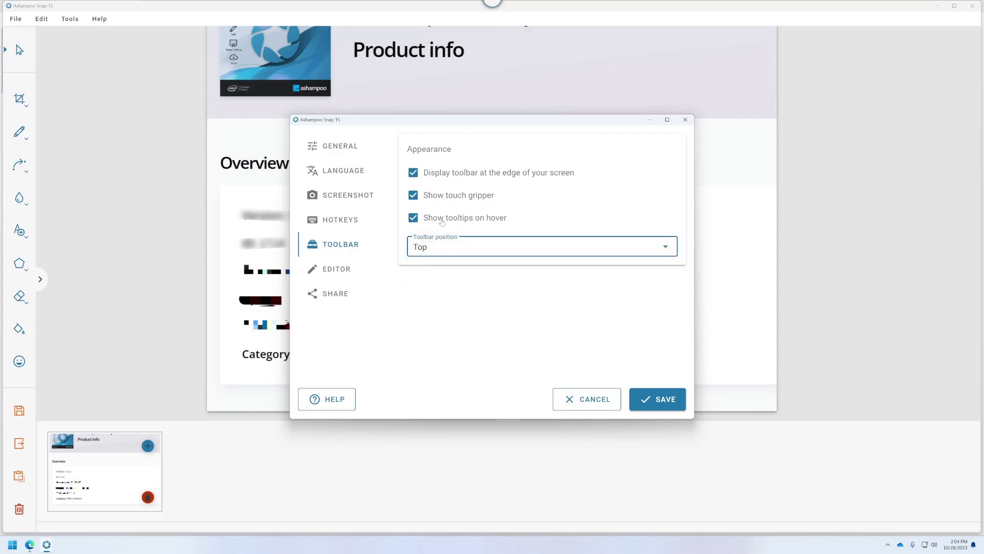
{"action": "left_click", "coordinate": [343, 268]}
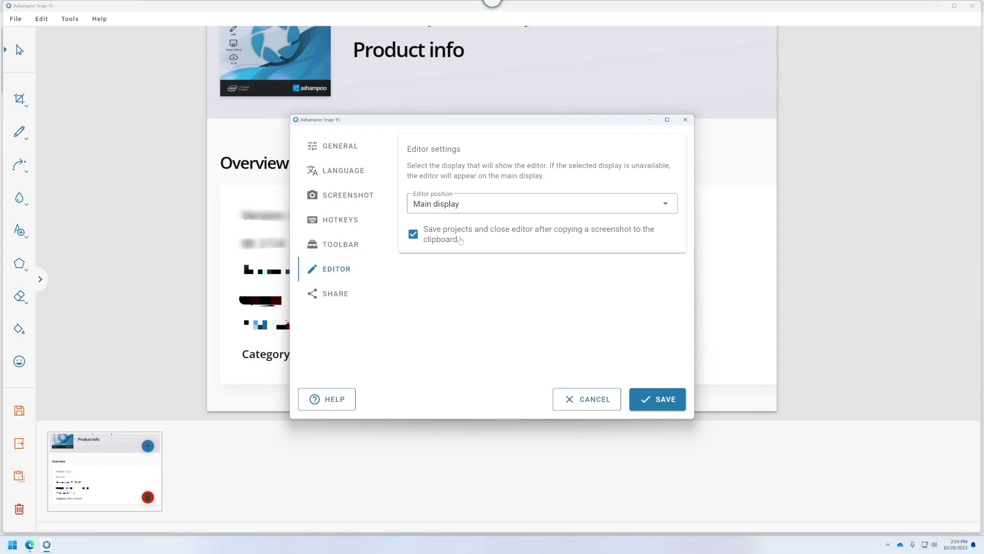
{"action": "left_click", "coordinate": [458, 213]}
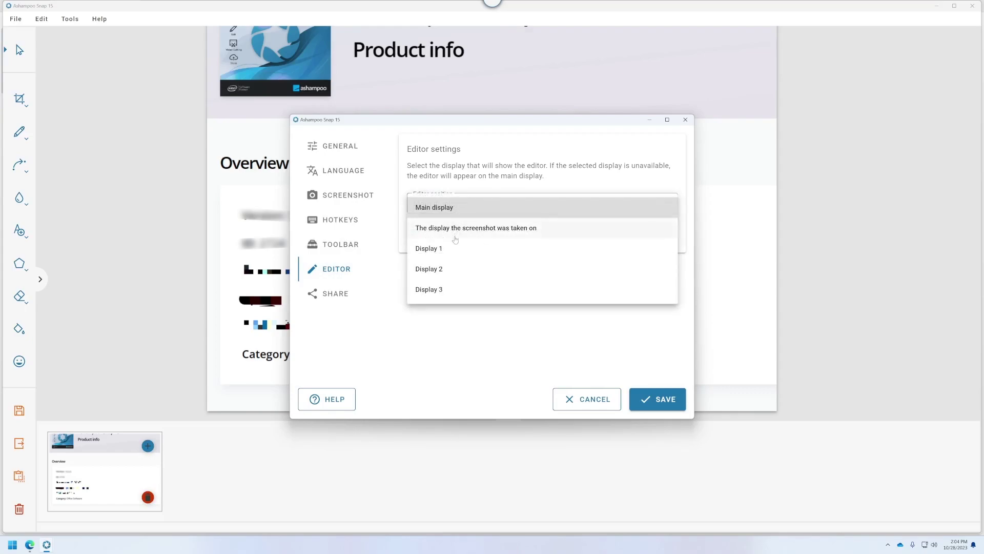
{"action": "left_click", "coordinate": [462, 176]}
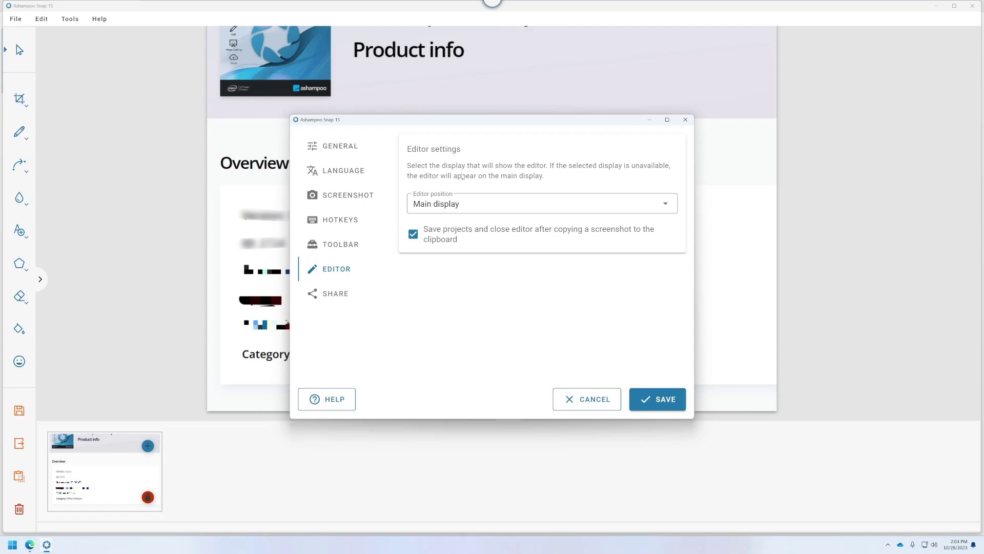
- Show the Share settings page, where shared-screenshot deletion and PSD auto-opening are unticked
{"action": "left_click", "coordinate": [320, 298]}
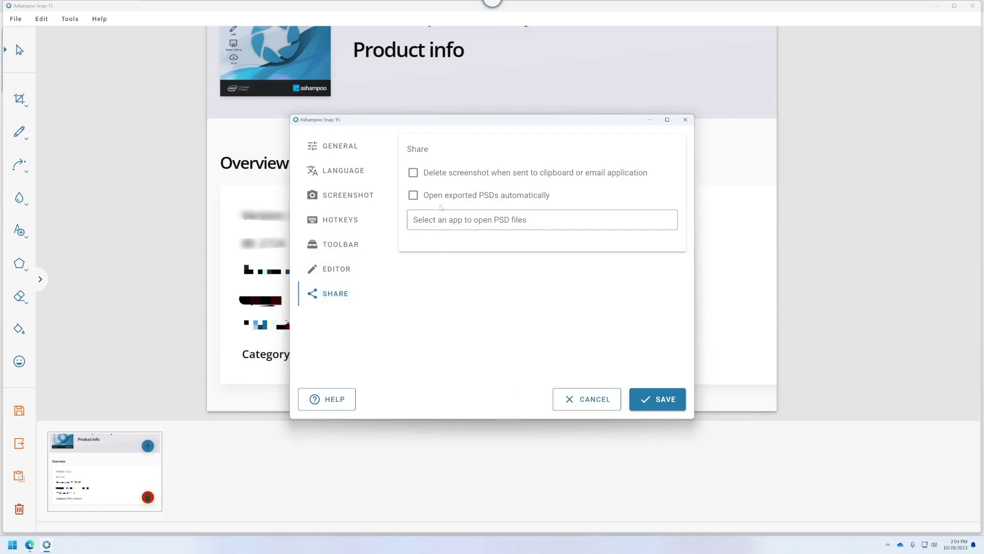